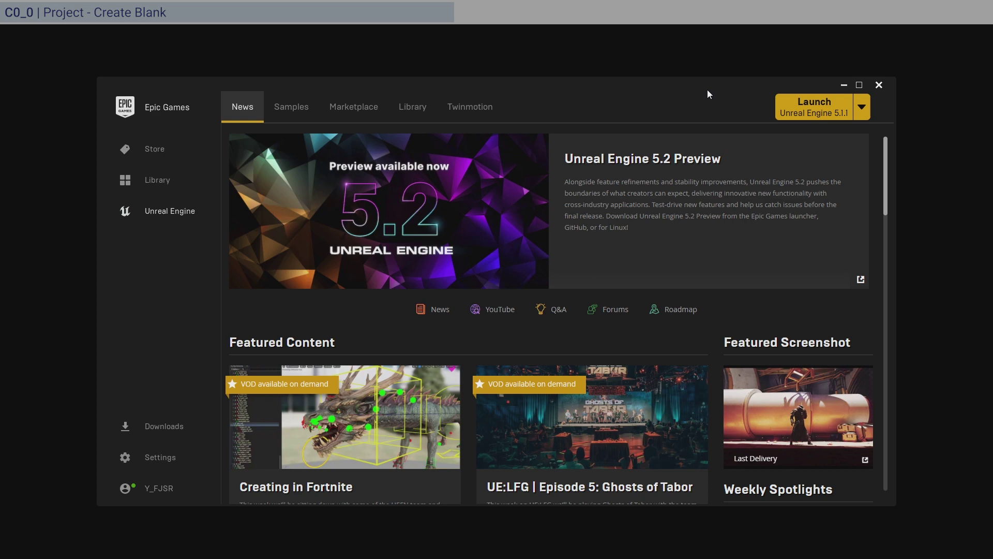
- Launch Unreal Engine 5.1.1, choose the Games templates and select the project name text
click(815, 112)
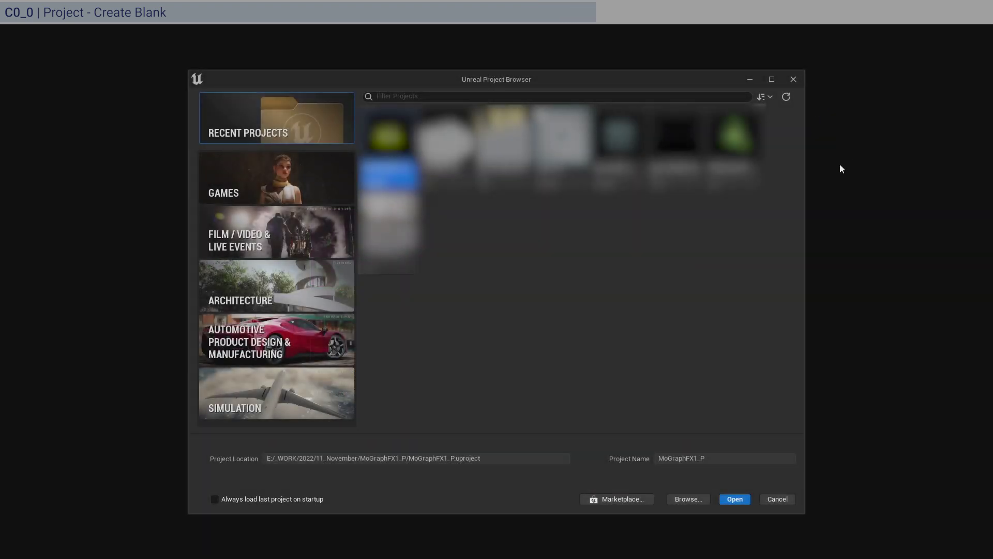
click(312, 190)
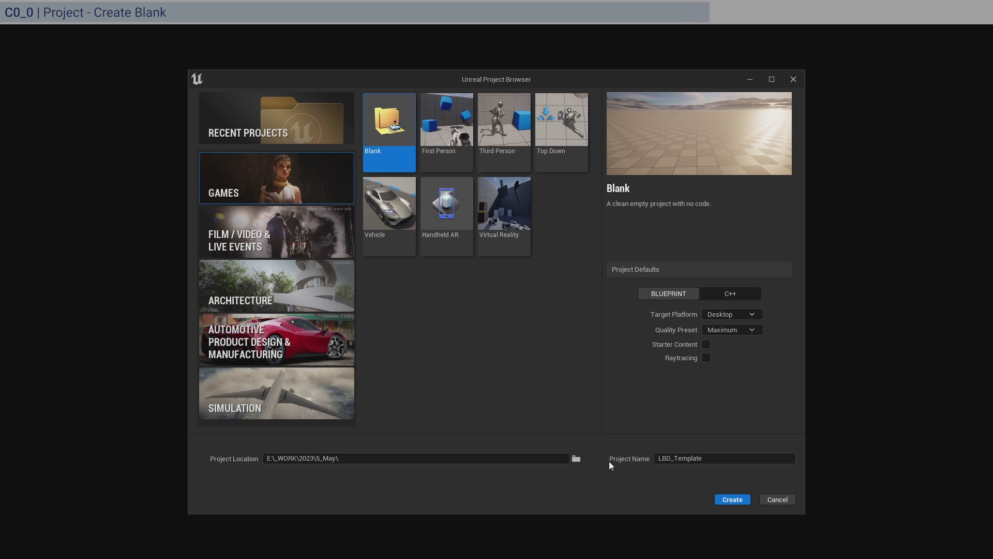
drag(705, 459, 655, 458)
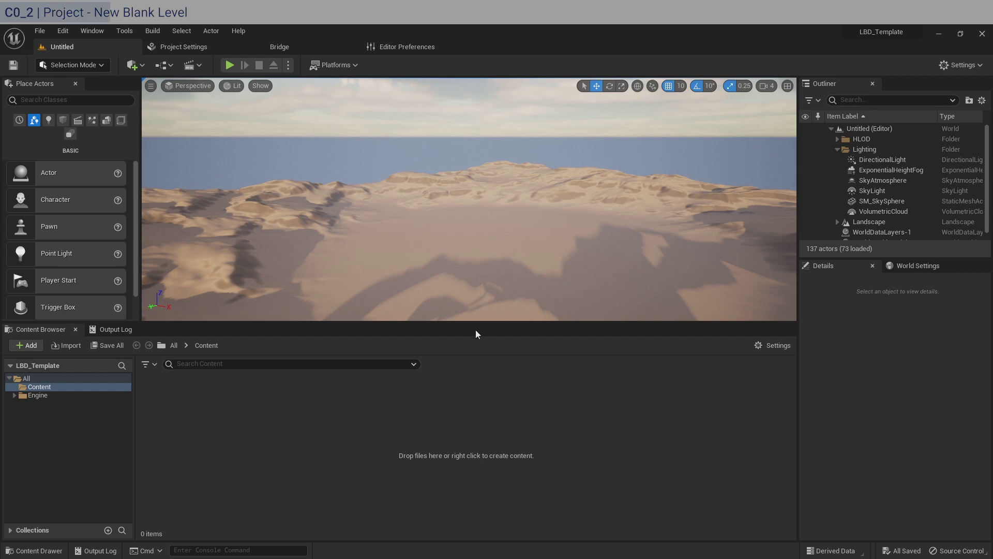
- Turn off viewport Realtime rendering and create a new Empty Level
click(150, 86)
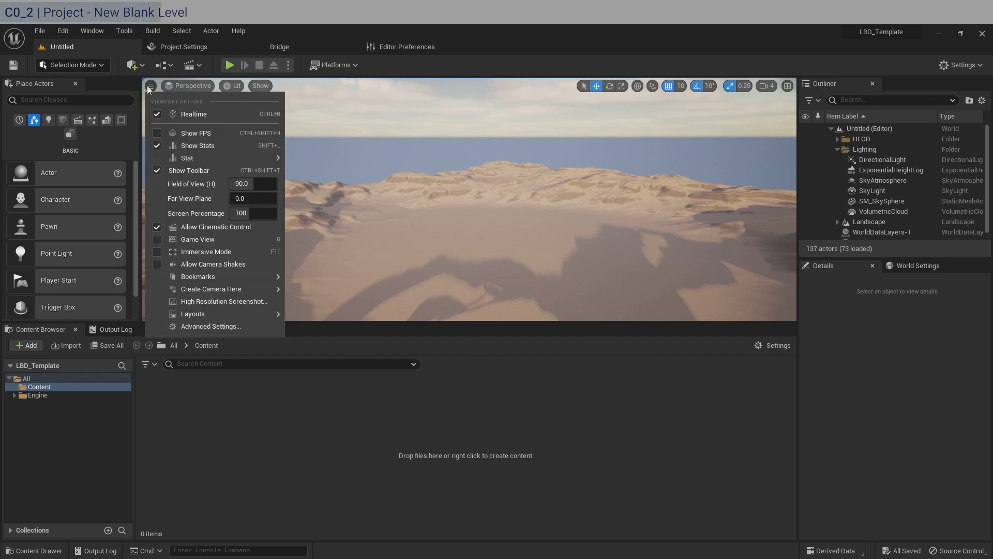
click(174, 112)
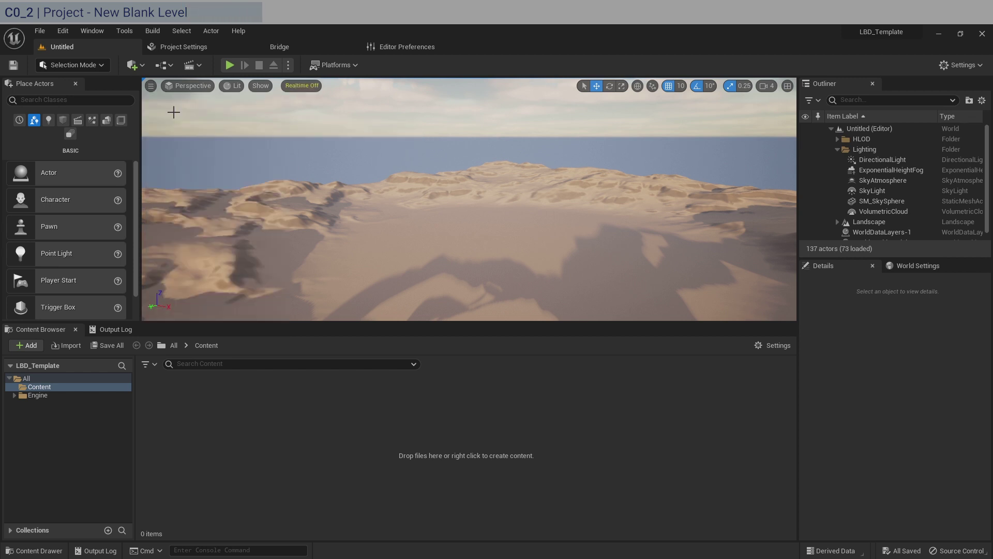
click(39, 31)
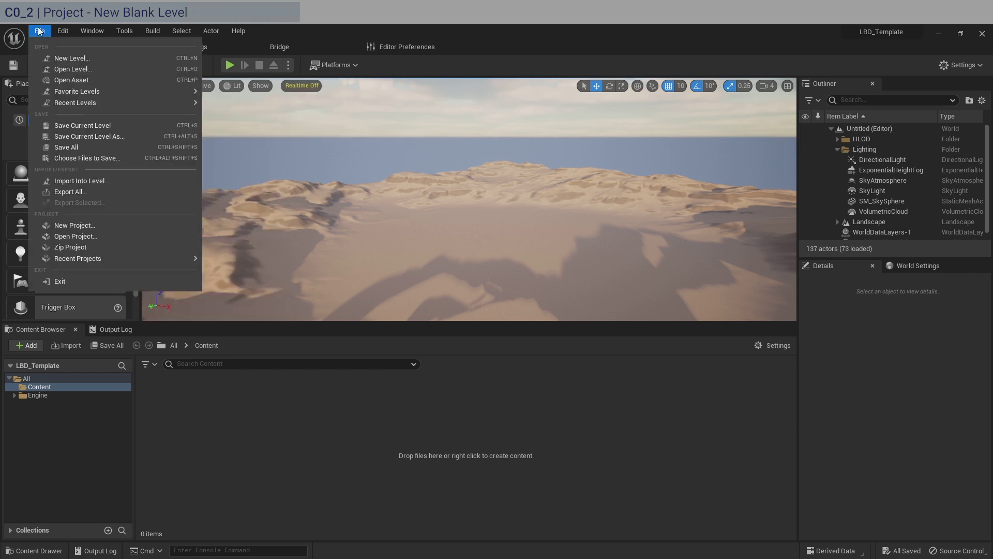
click(56, 58)
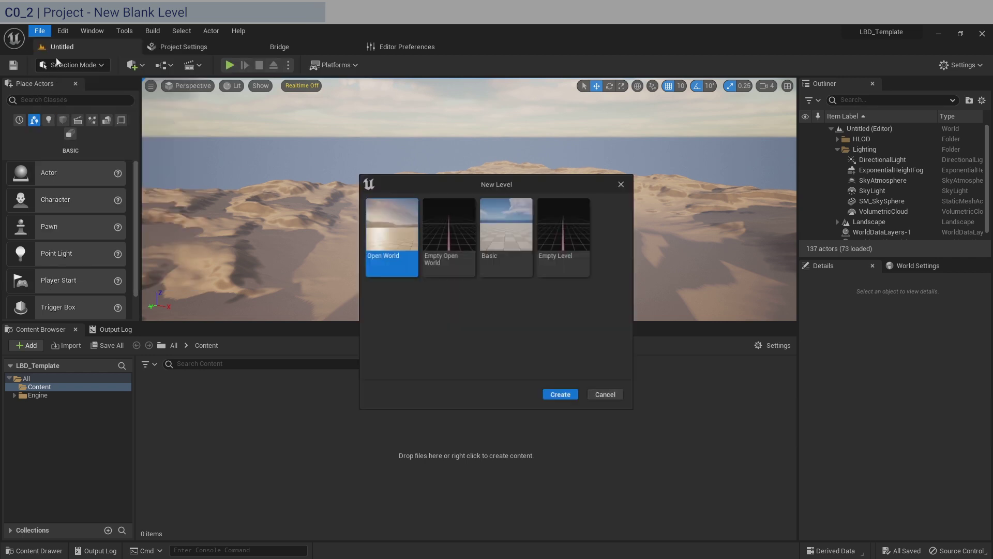
click(547, 232)
click(561, 395)
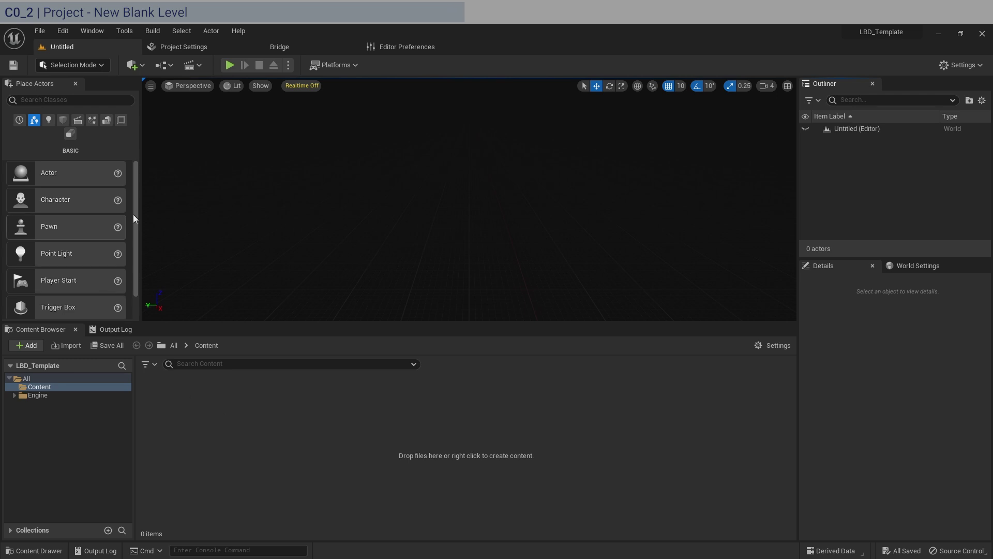
- In the Save Level dialog, create a new _MAP folder under Content
click(13, 65)
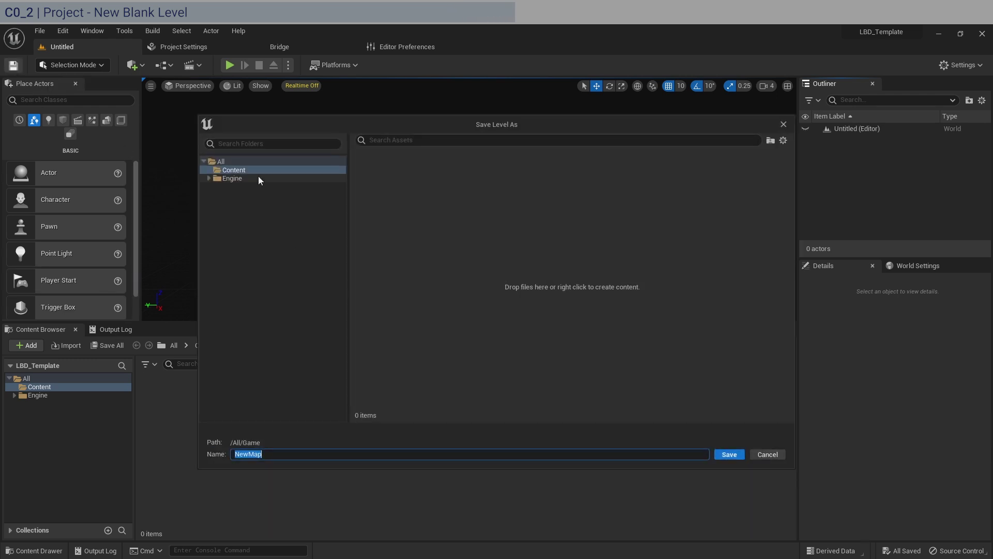
right_click(438, 203)
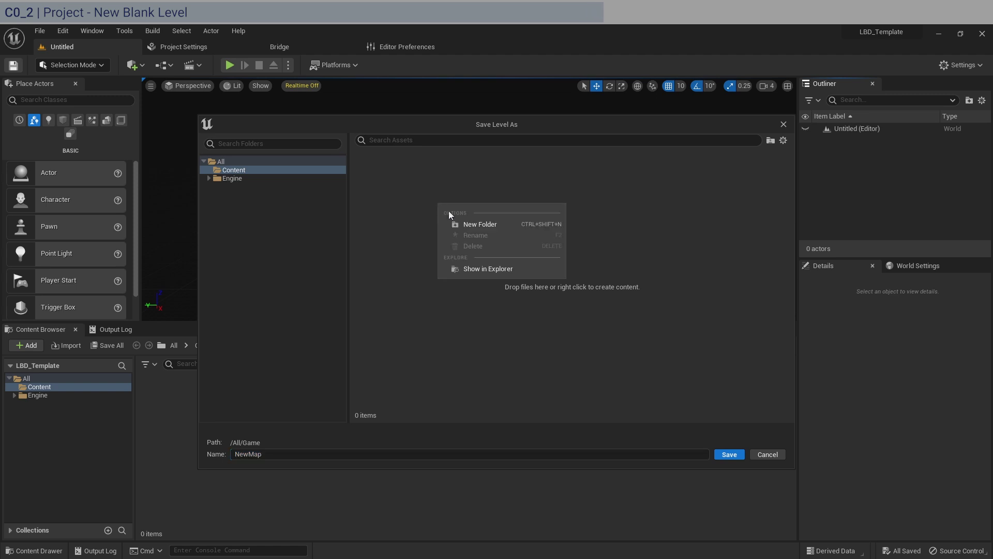
click(487, 225)
text(_)
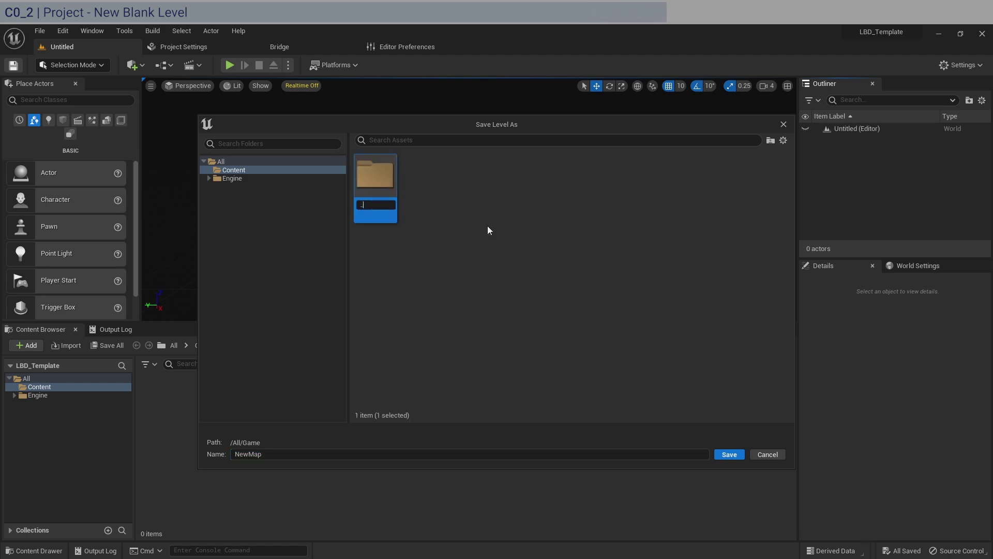
text(MAP)
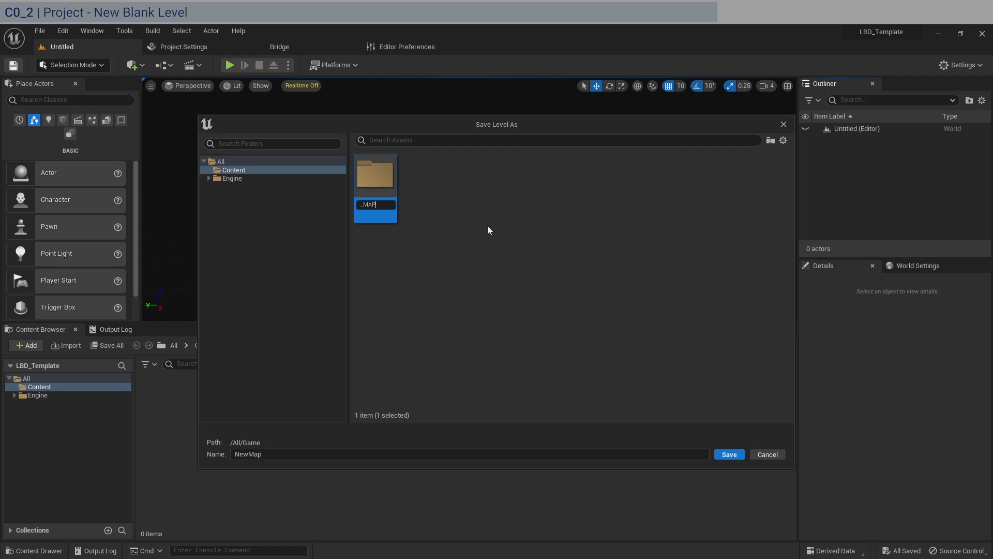
key(Return)
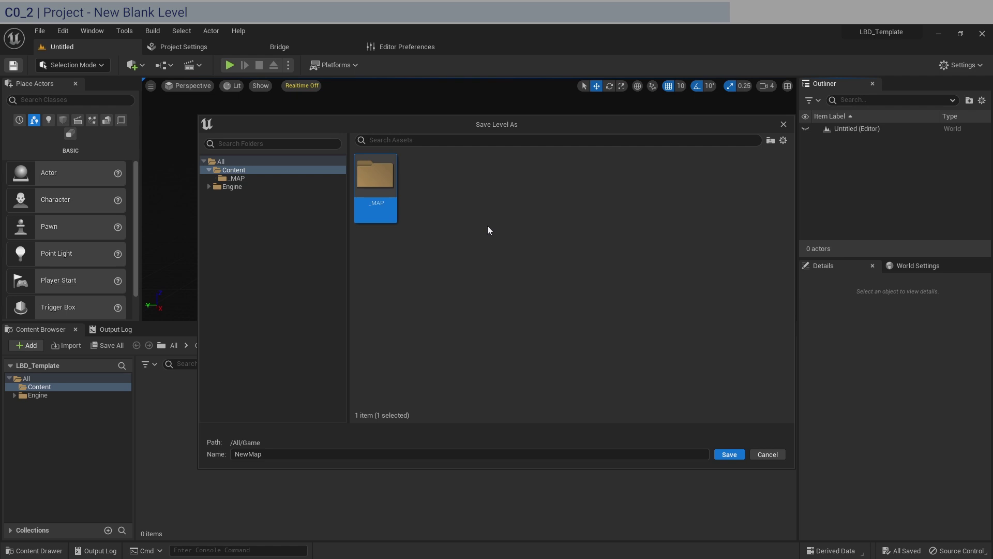
- Save the level as MAP_1 inside the _MAP folder
double_click(370, 183)
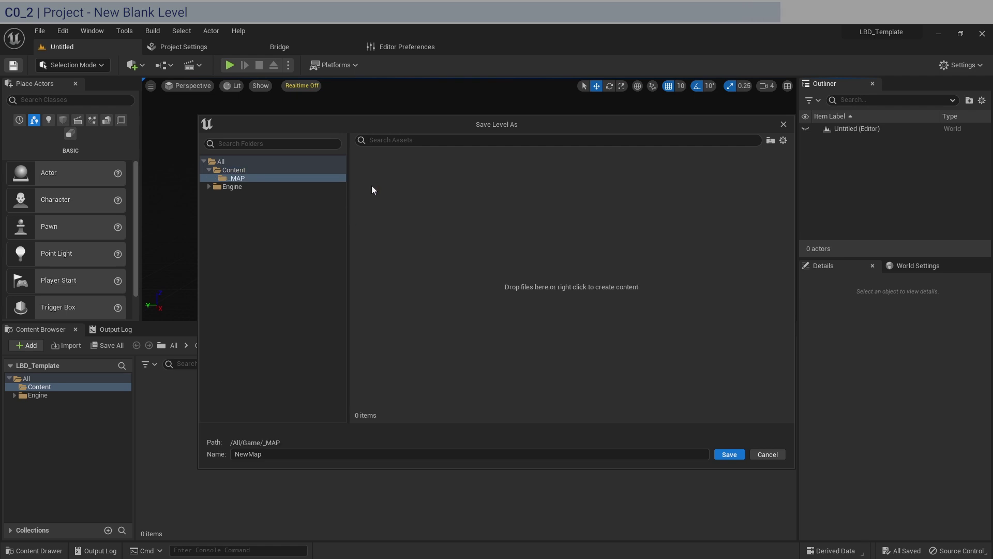
click(311, 451)
text(M)
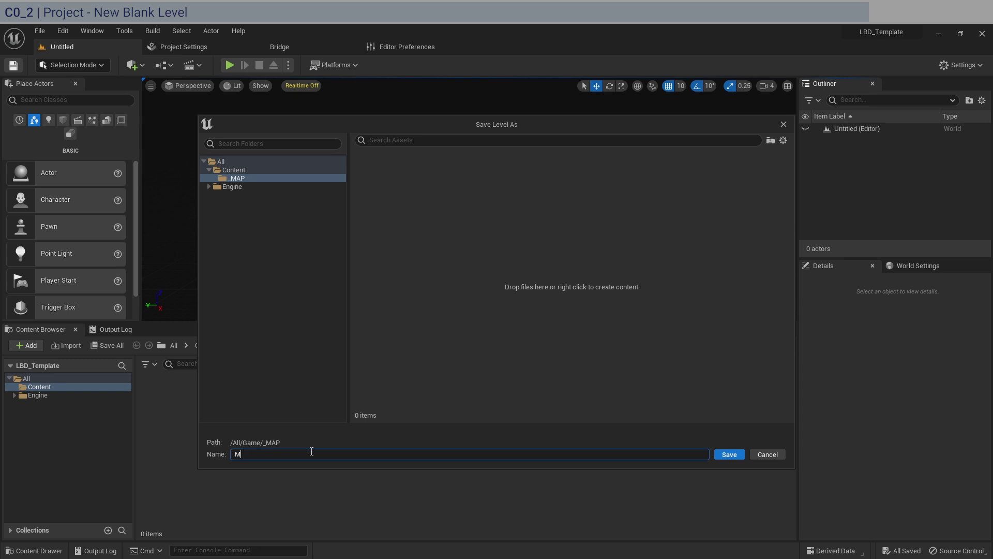
text(AP_1)
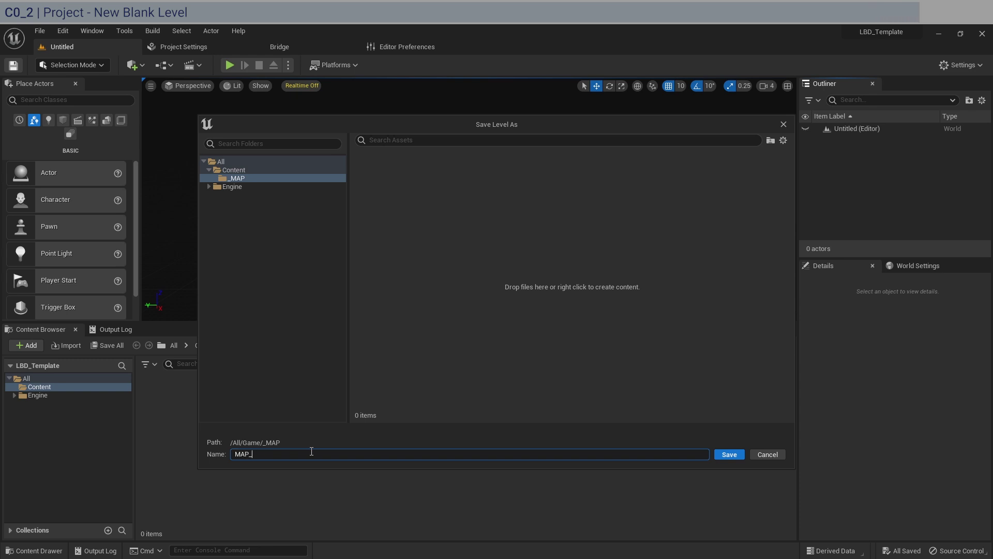
click(729, 453)
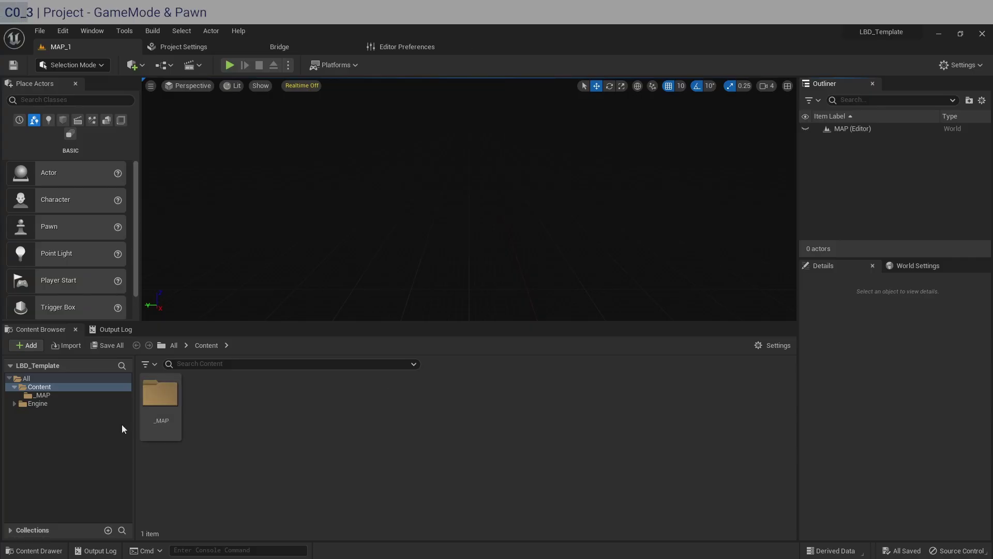
- Create a _BP folder under Content with Ctrl+Shift+N
click(54, 388)
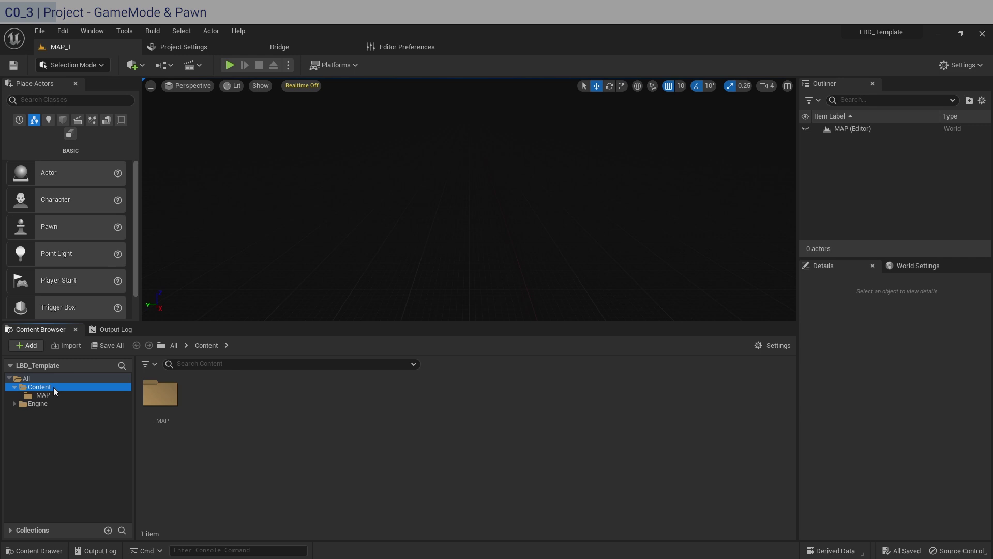
key(ctrl+shift+n)
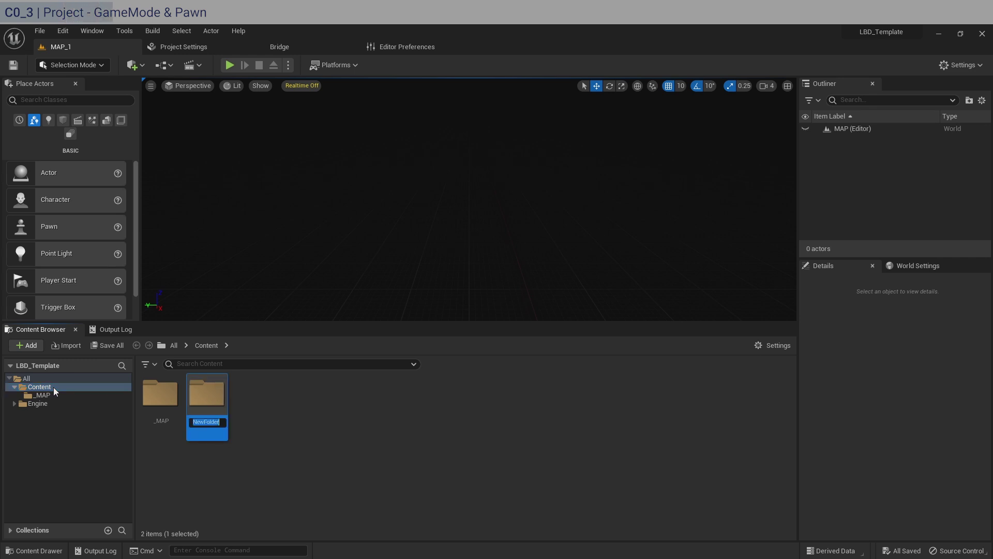
text(_)
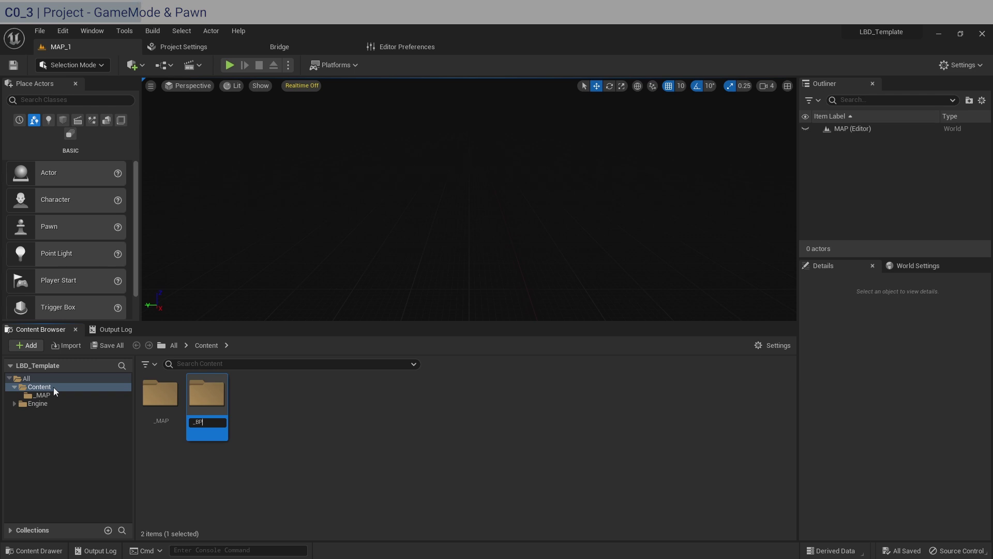
text(BP)
key(Return)
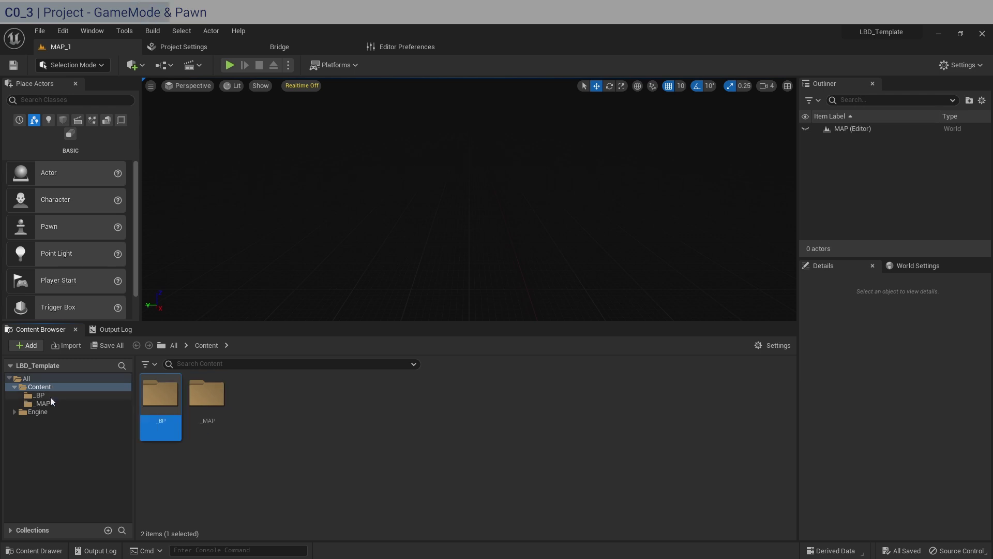
- Inside _BP, create a _GameMode folder and open it
click(51, 396)
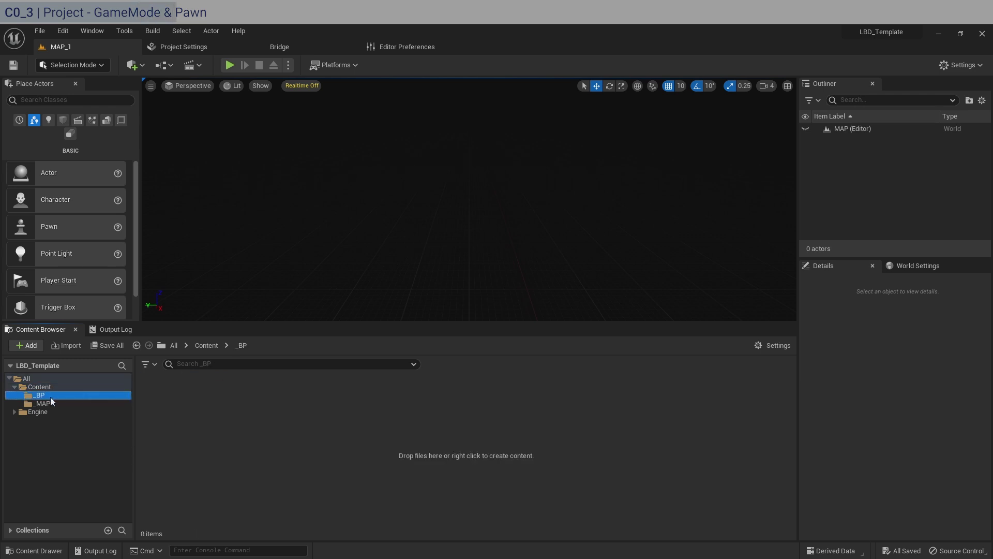
right_click(179, 417)
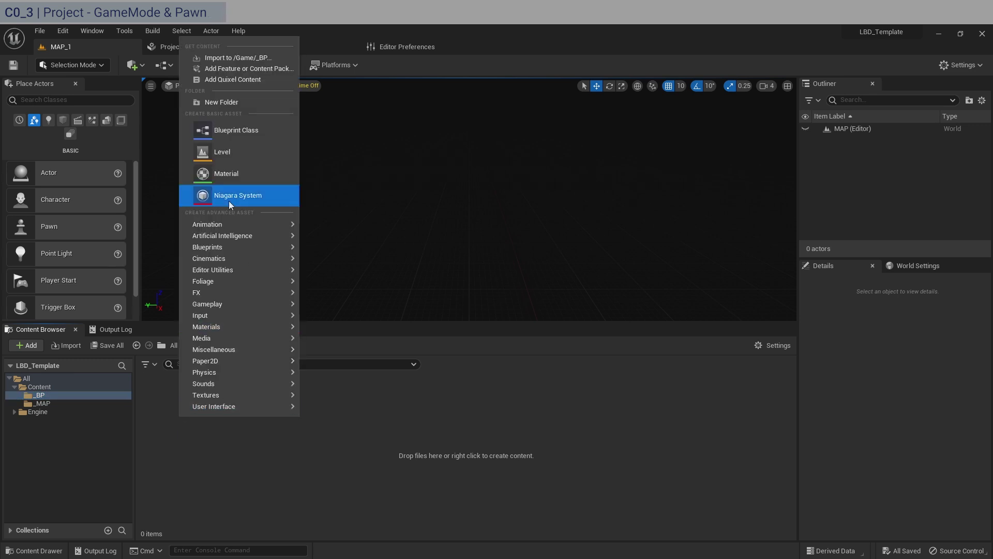
click(240, 104)
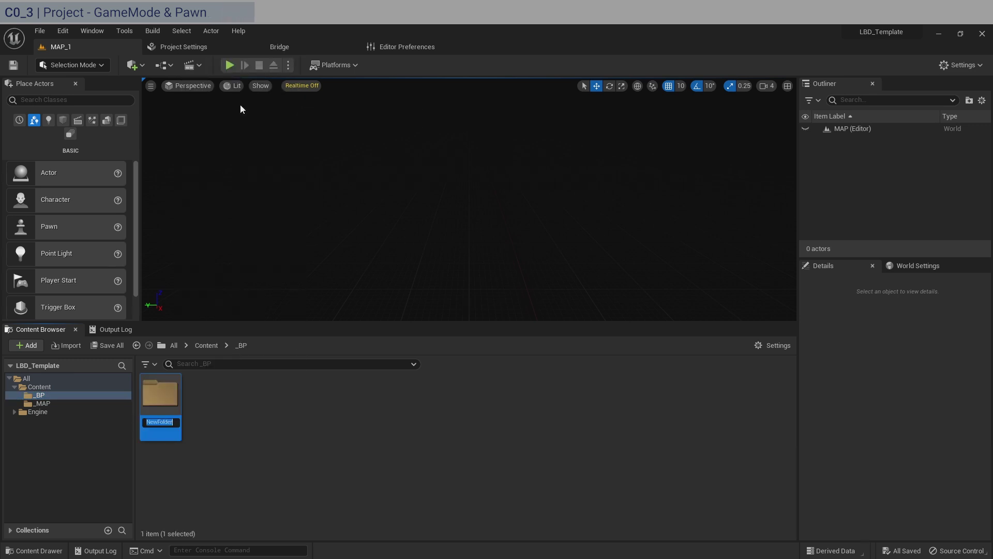
text(_Game)
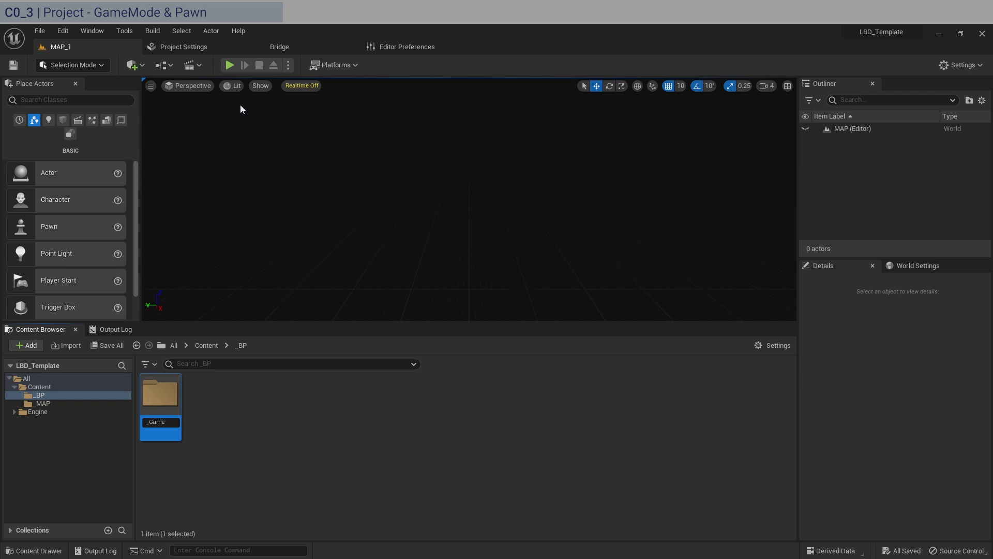
text(Mode)
key(Return)
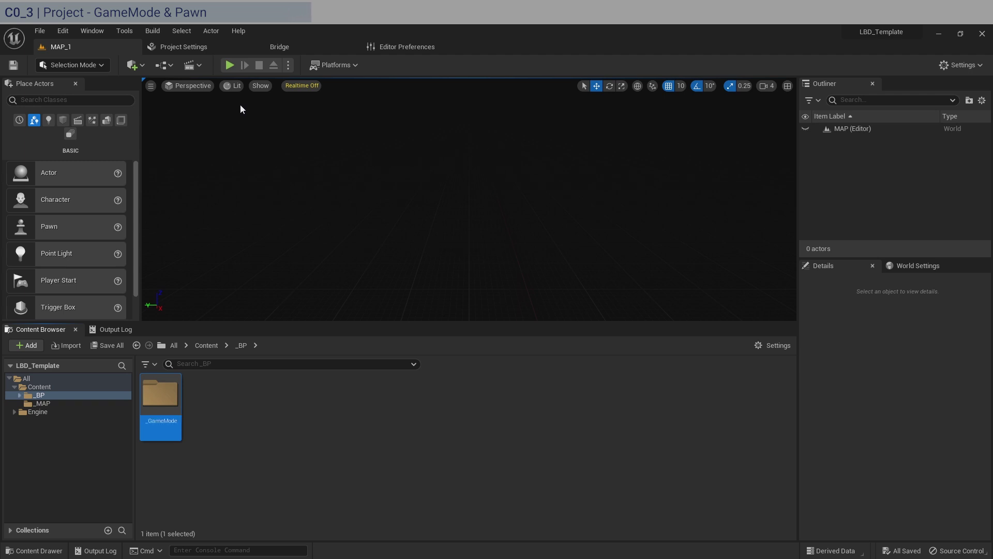
double_click(176, 419)
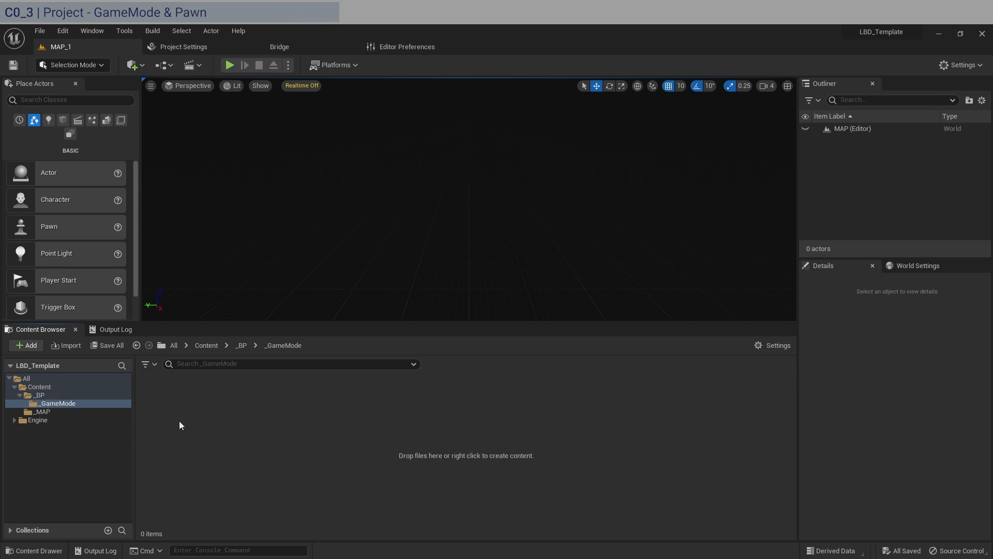
- Create a Game Mode Base Blueprint named BP_GameModeBase
right_click(175, 409)
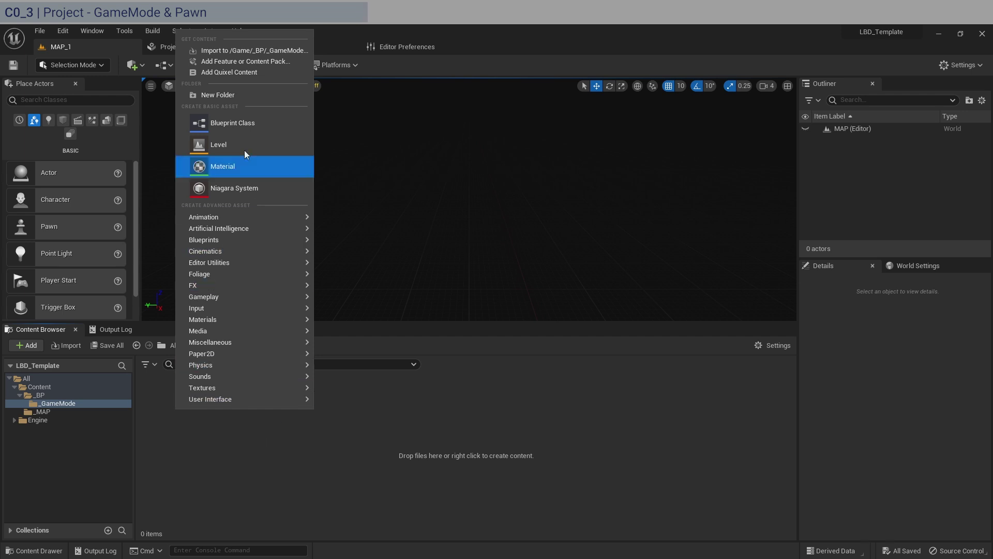
click(245, 127)
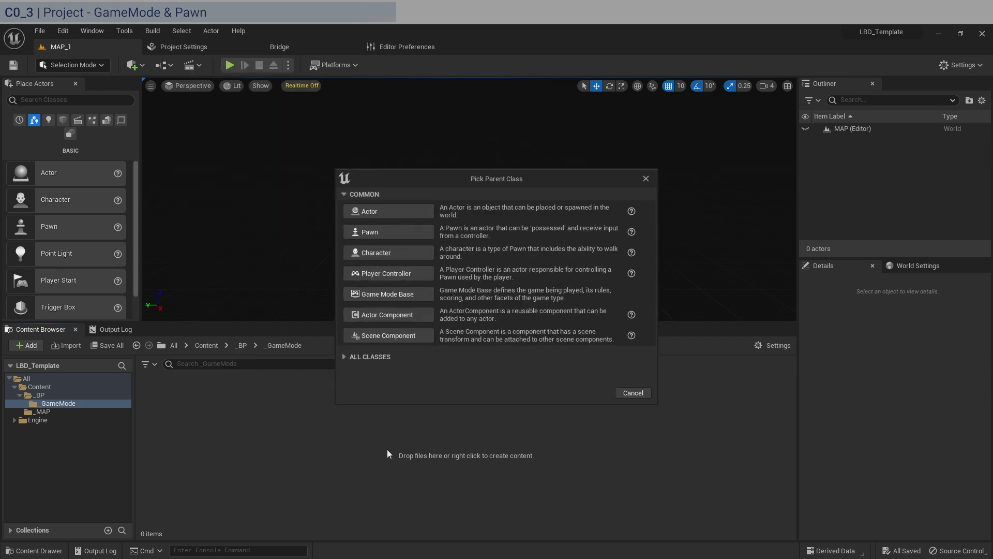
click(413, 292)
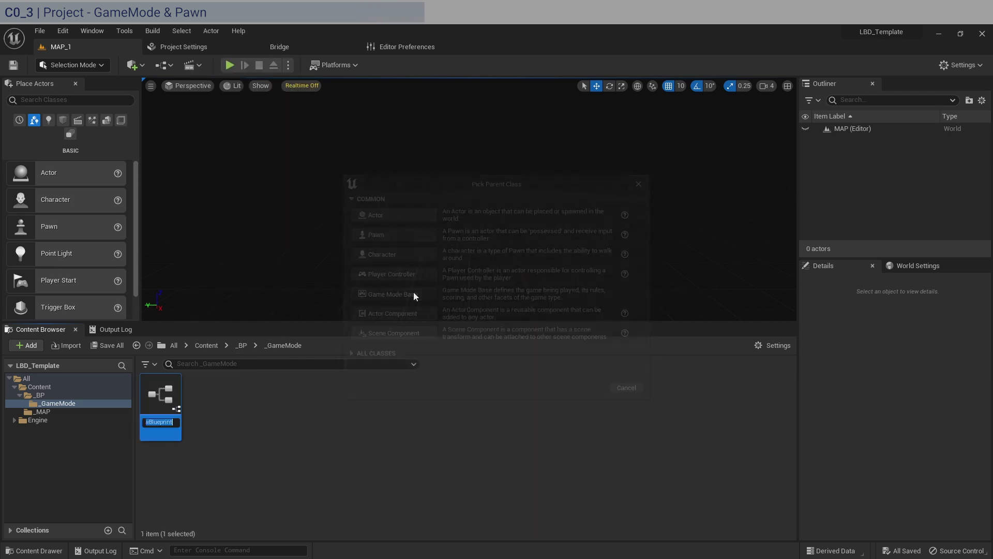
text(BP_)
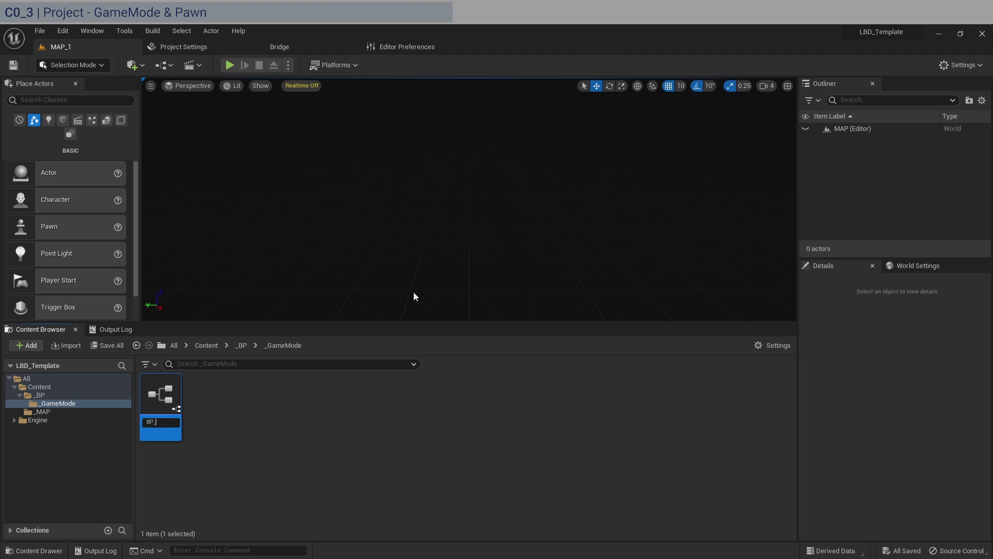
text(GameMo)
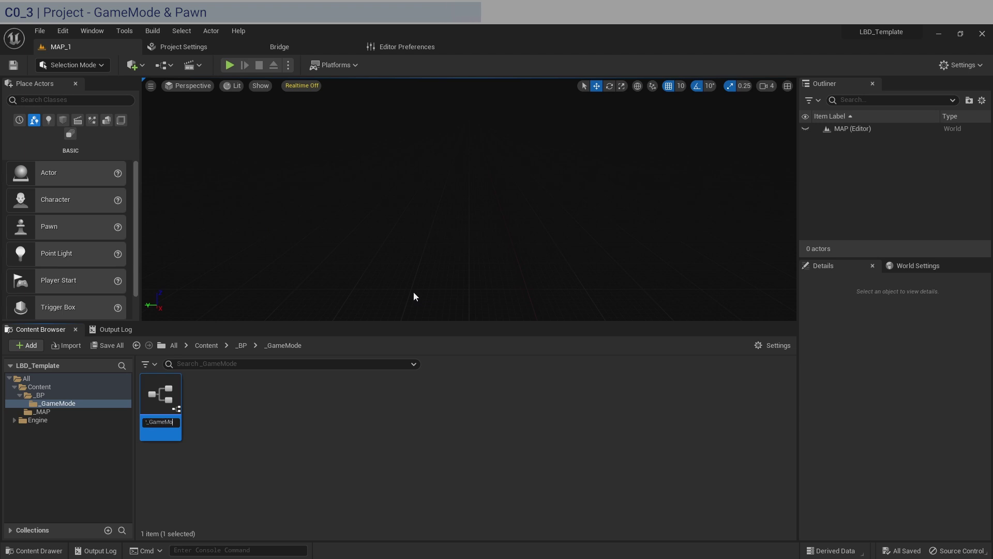
text(deBase)
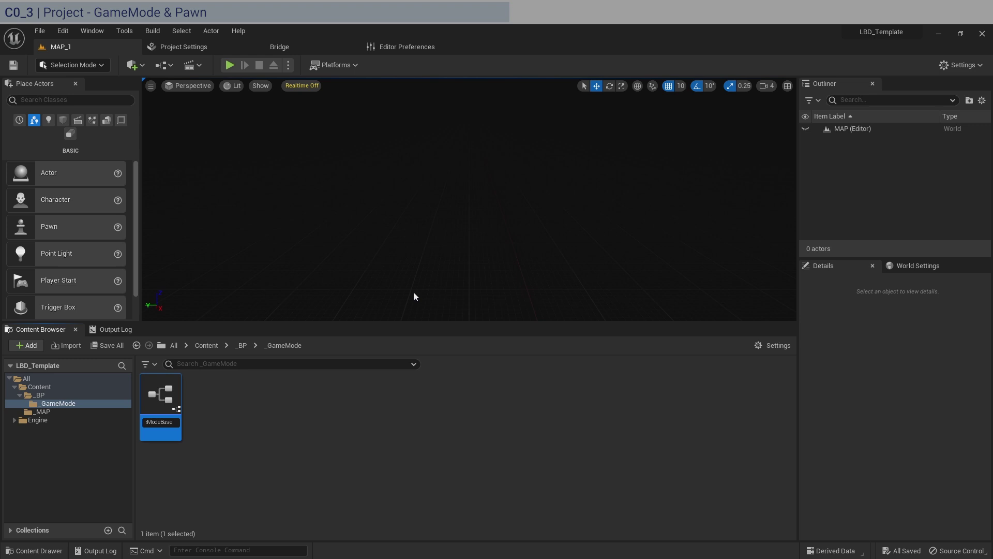
key(Return)
- Create a Pawn Blueprint named BP_PawnEmpty
right_click(212, 402)
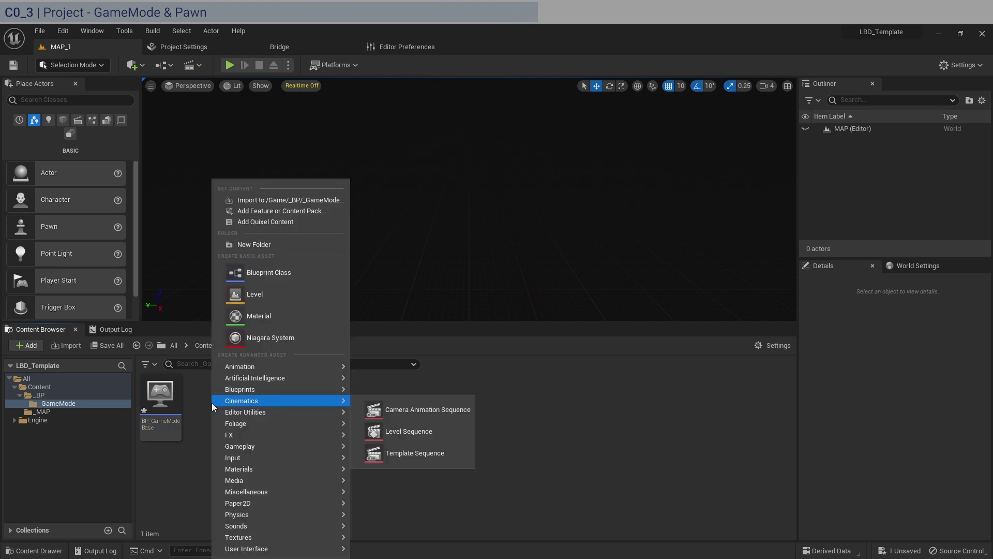
click(255, 277)
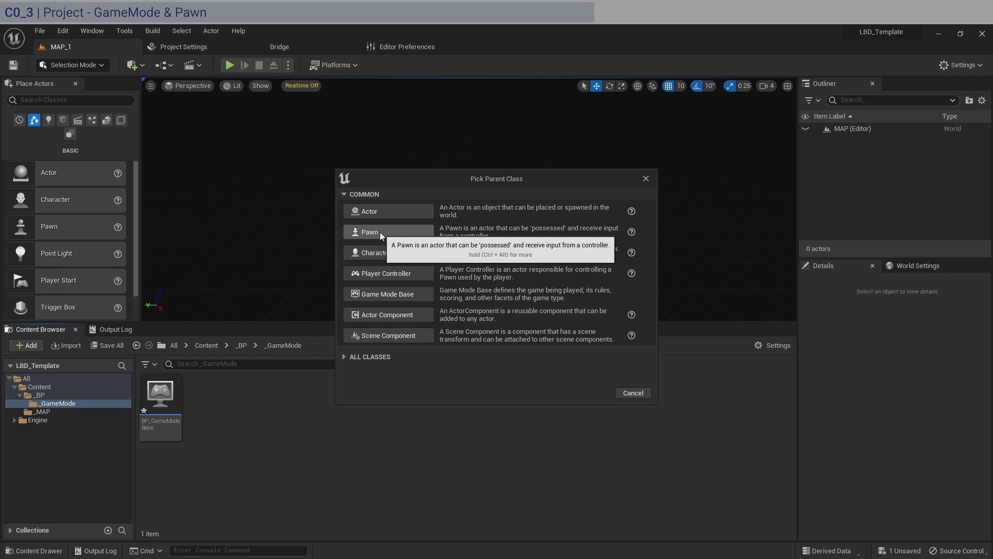
click(380, 232)
text(B)
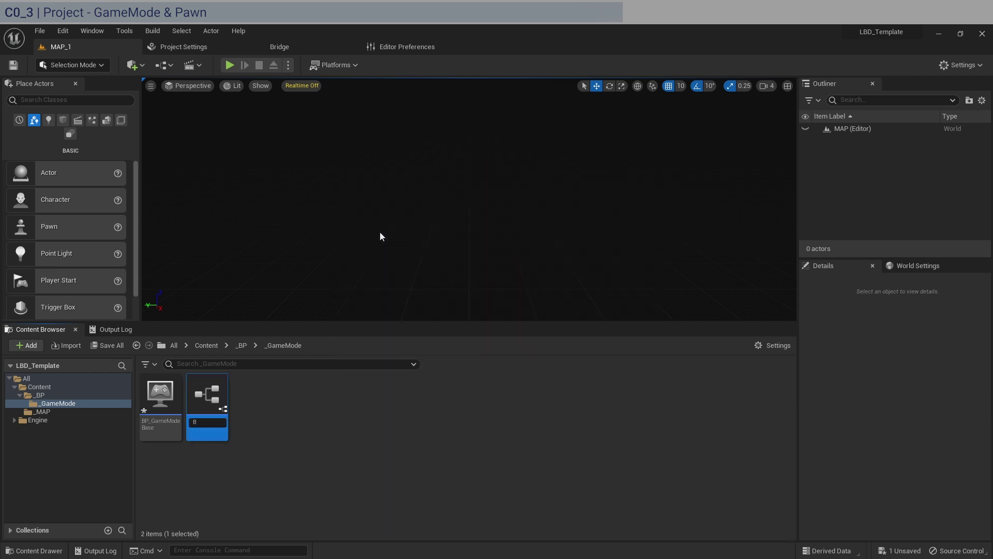
text(P_Pawn)
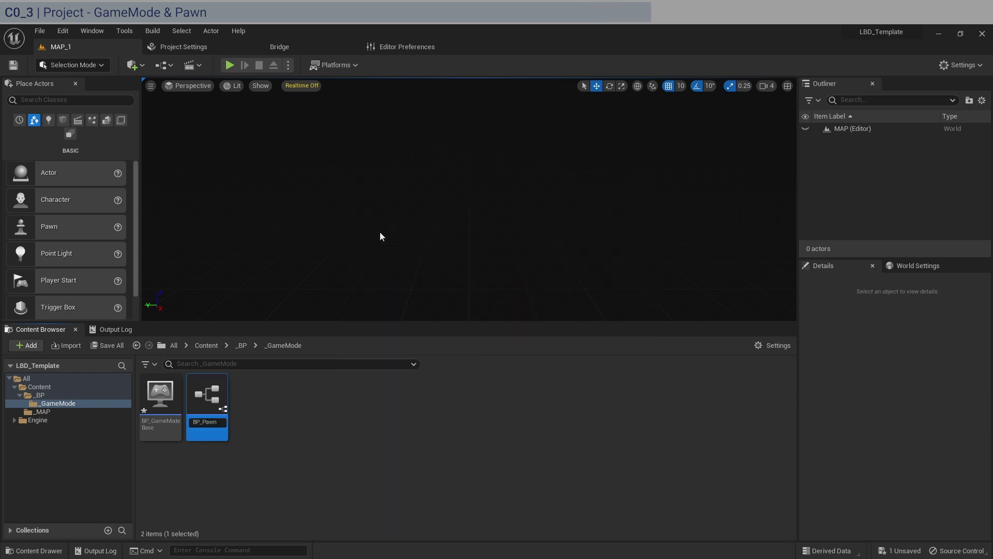
text(Empty)
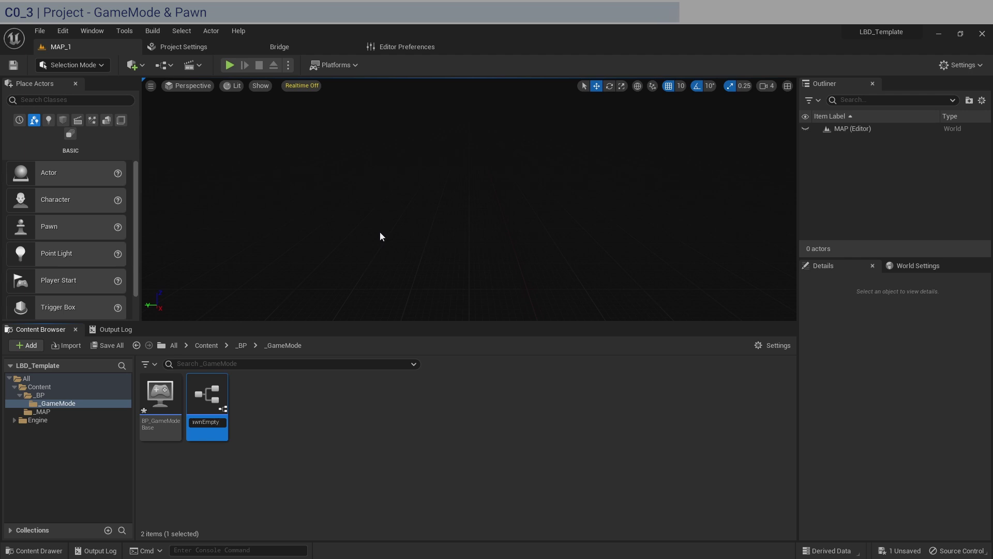
key(Return)
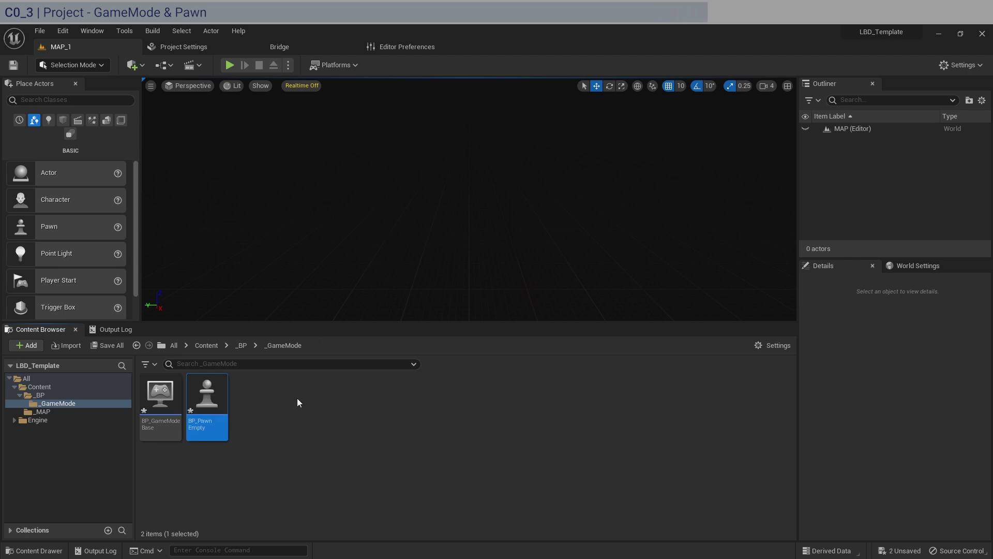
- Set BP_GameModeBase's Default Pawn Class to BP_PawnEmpty, then compile and save it
double_click(155, 407)
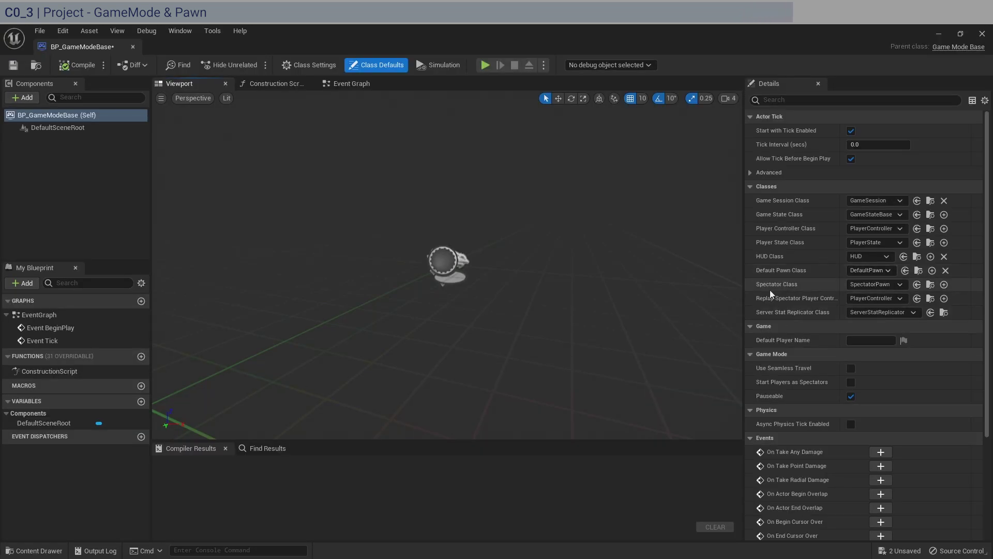
click(867, 270)
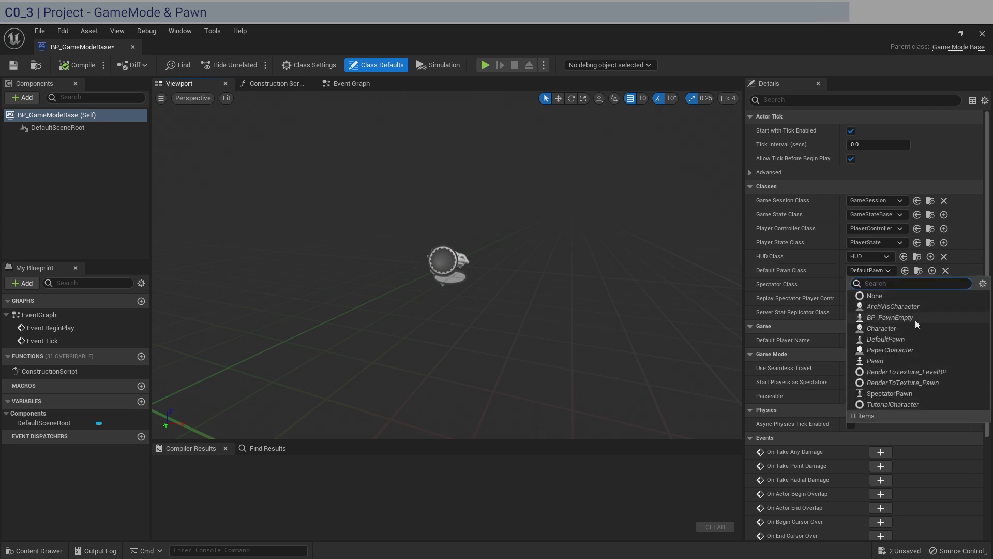
click(879, 317)
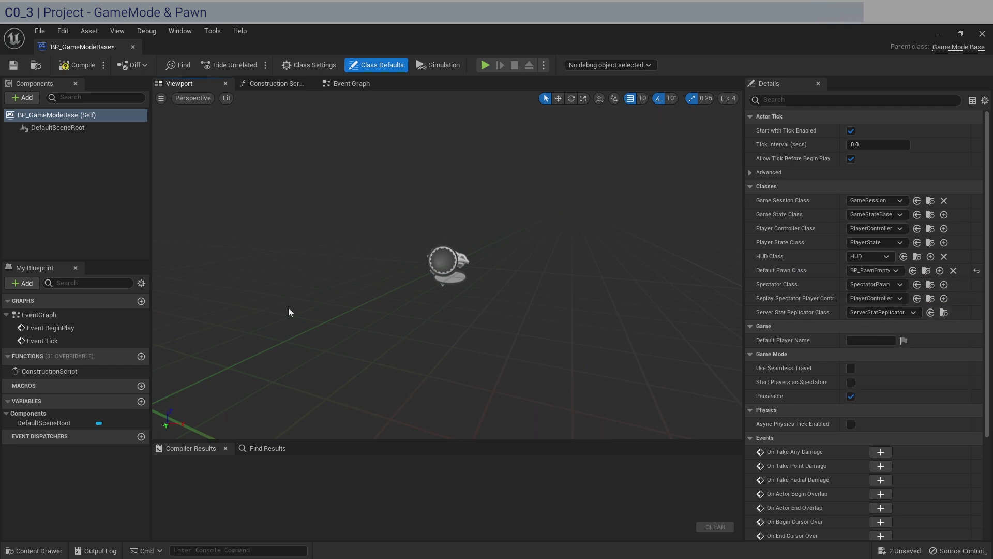
click(78, 65)
click(12, 64)
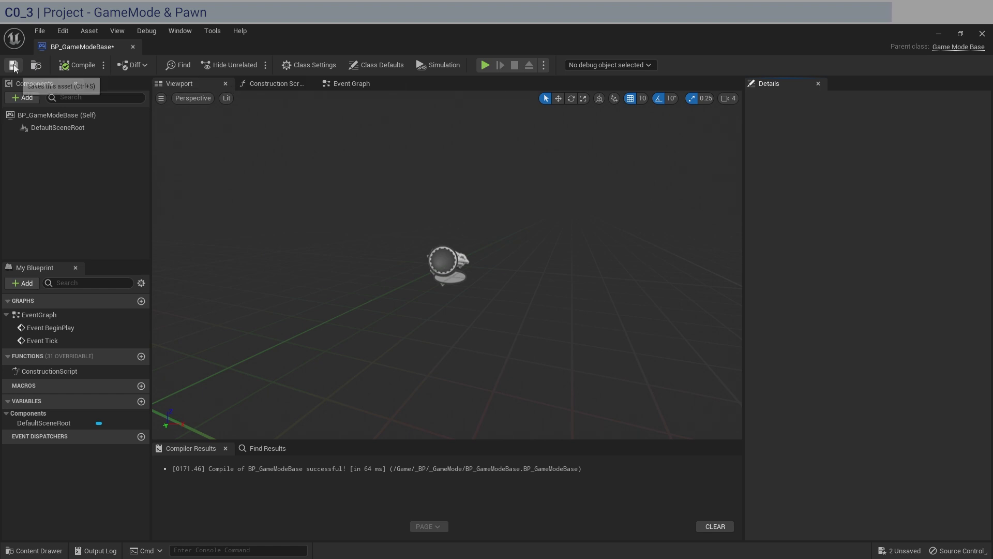
- Close the BP_GameModeBase editor and use File > Save All
click(133, 47)
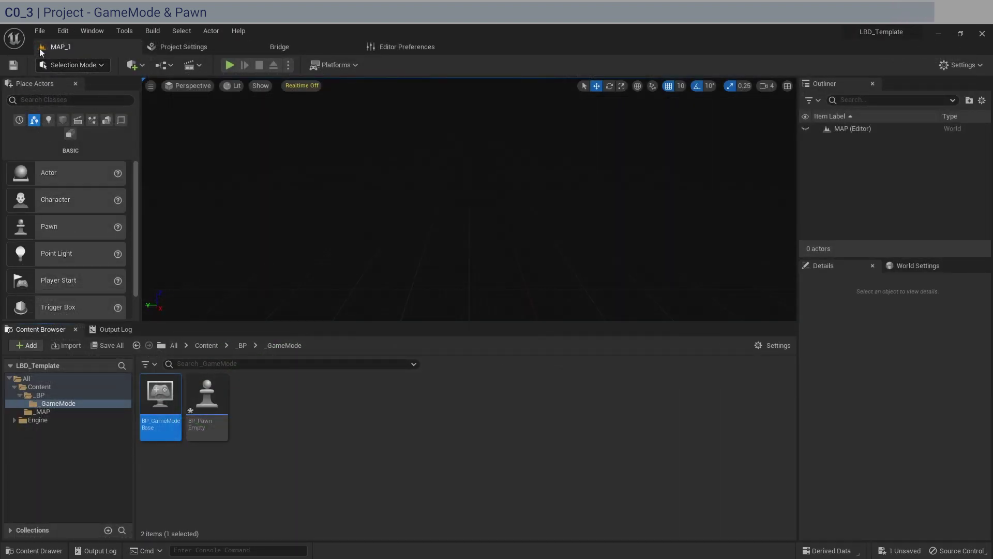
click(38, 31)
click(82, 145)
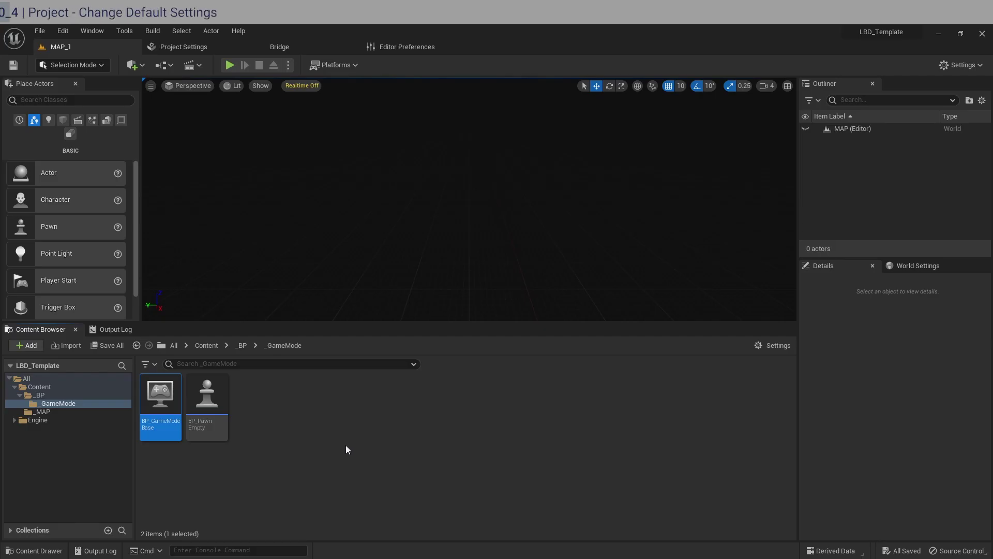
- In Project Settings Maps & Modes, set Default GameMode to BP_GameModeBase
click(183, 47)
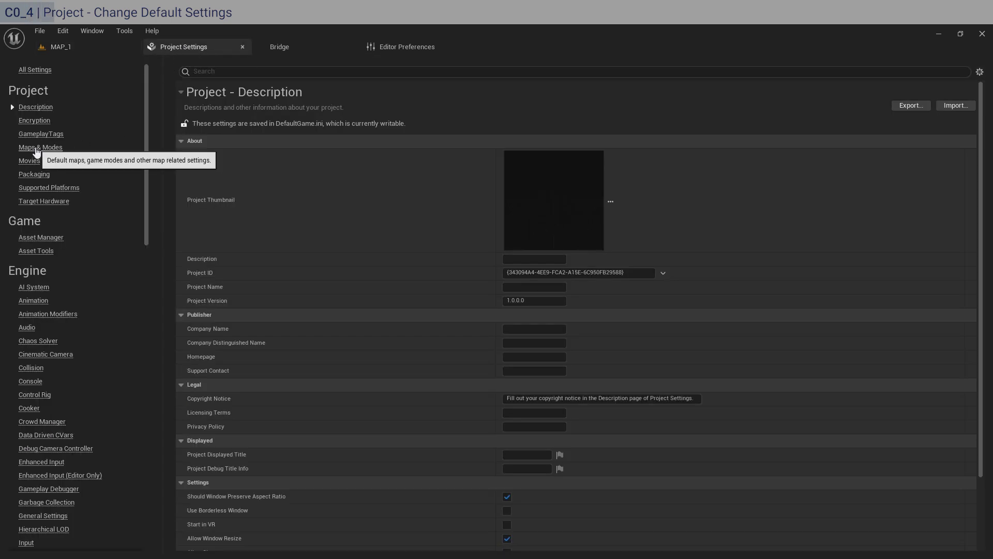
click(37, 147)
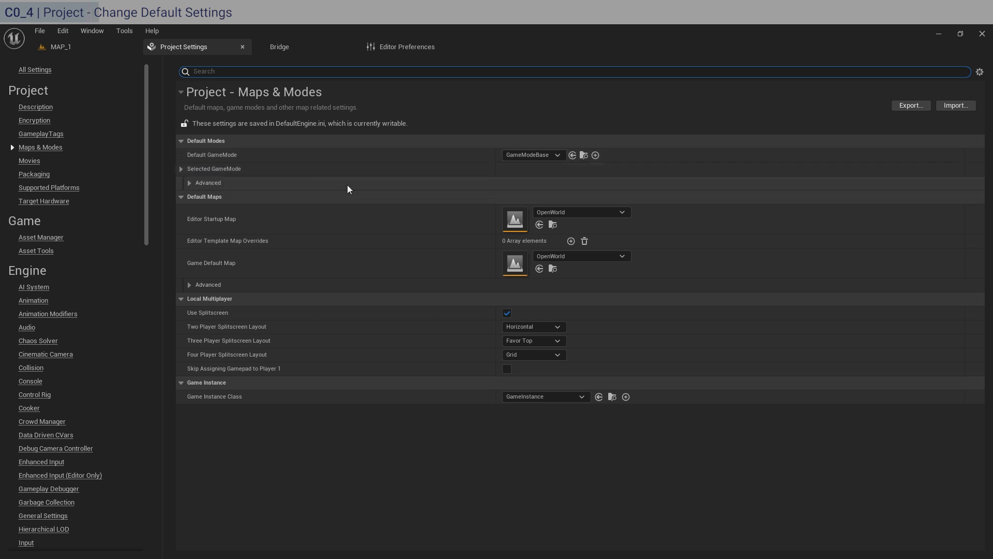
click(535, 157)
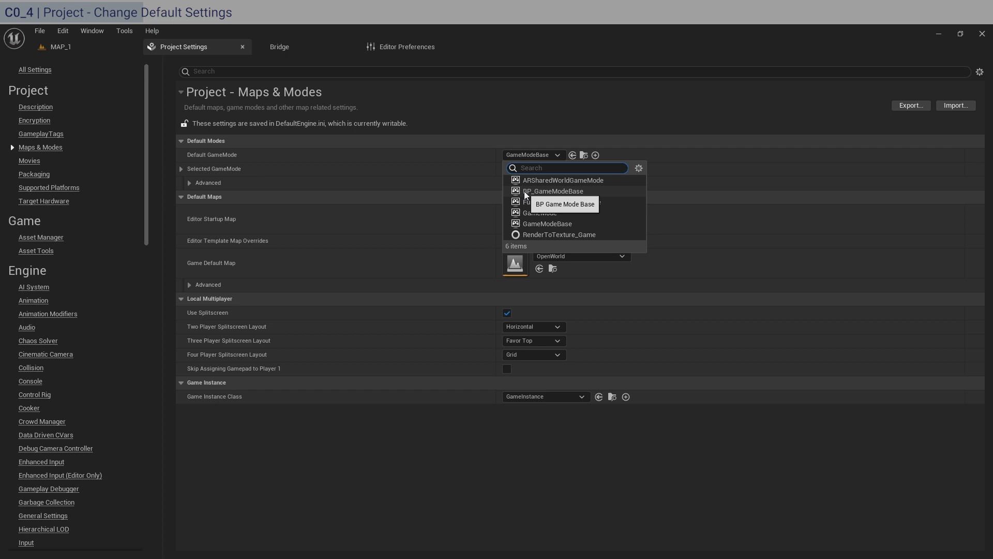
click(544, 192)
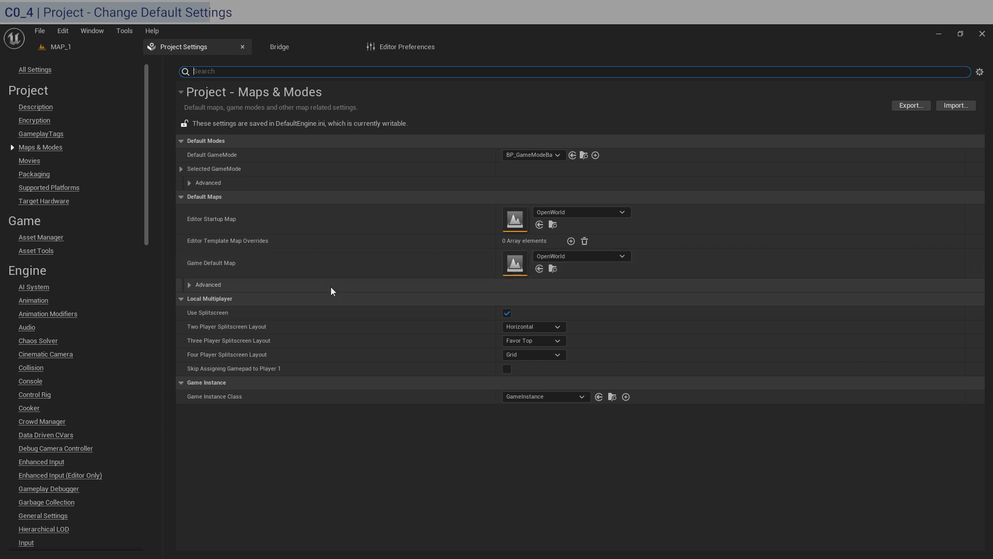
- Set Editor Startup Map and Game Default Map to MAP_1, hiding engine content in the picker
click(600, 213)
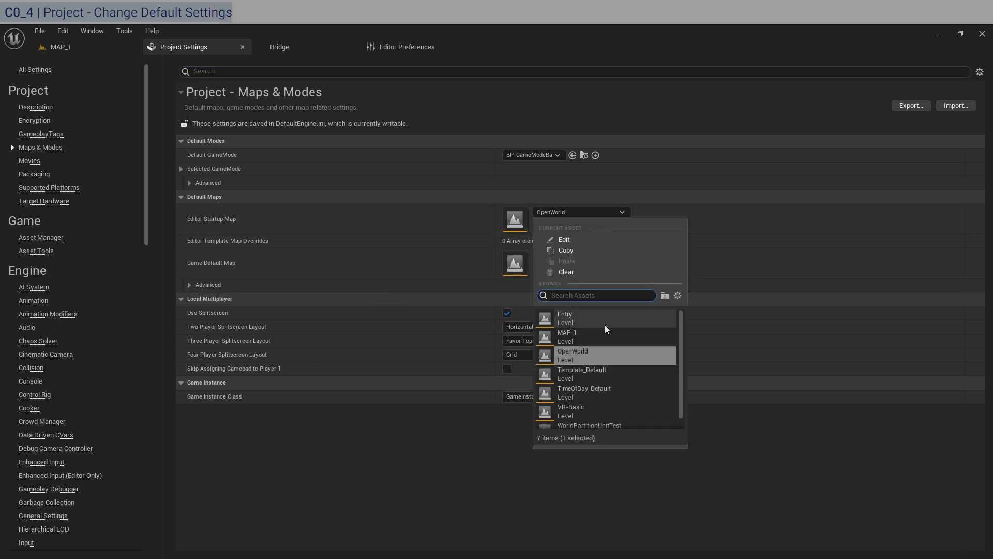
click(621, 337)
click(590, 258)
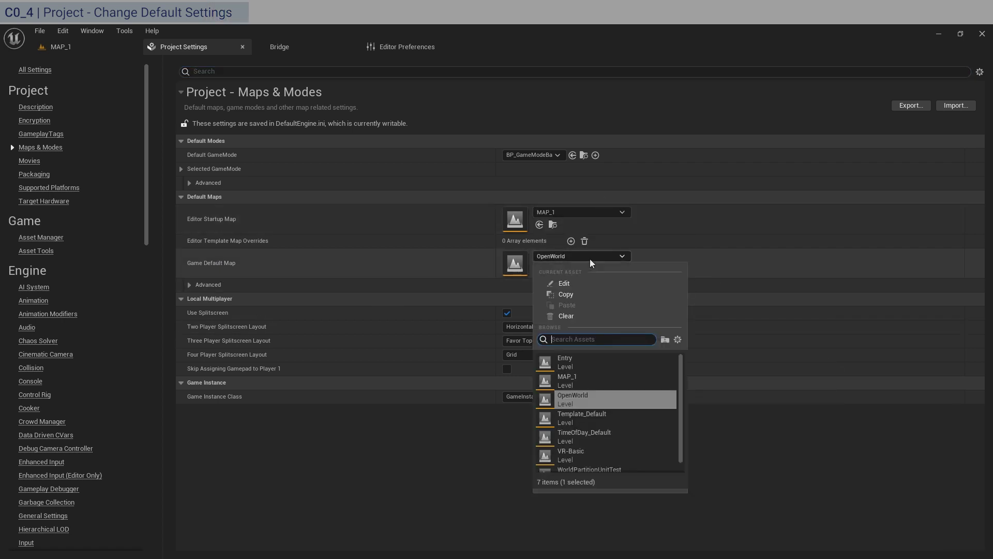
click(595, 381)
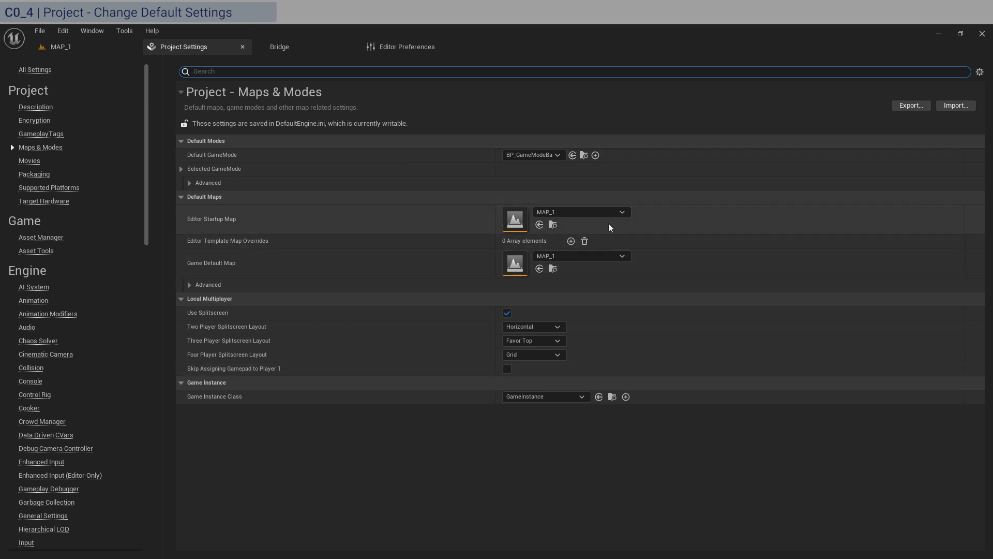
click(594, 212)
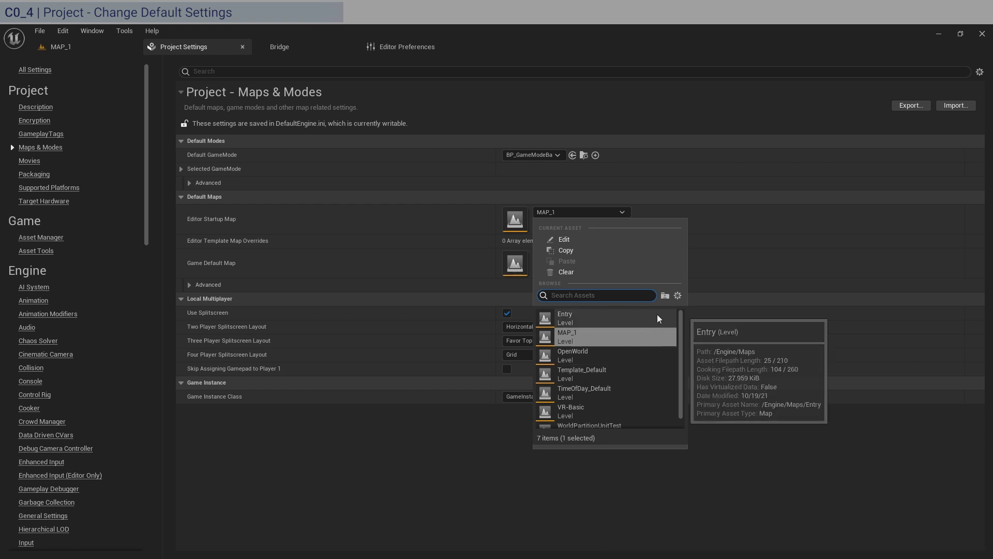
click(678, 296)
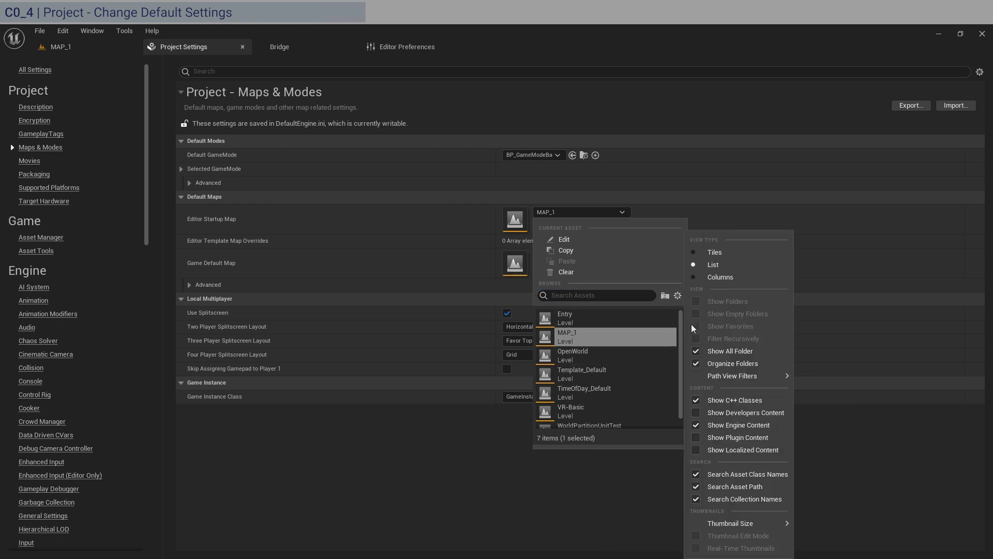
click(695, 426)
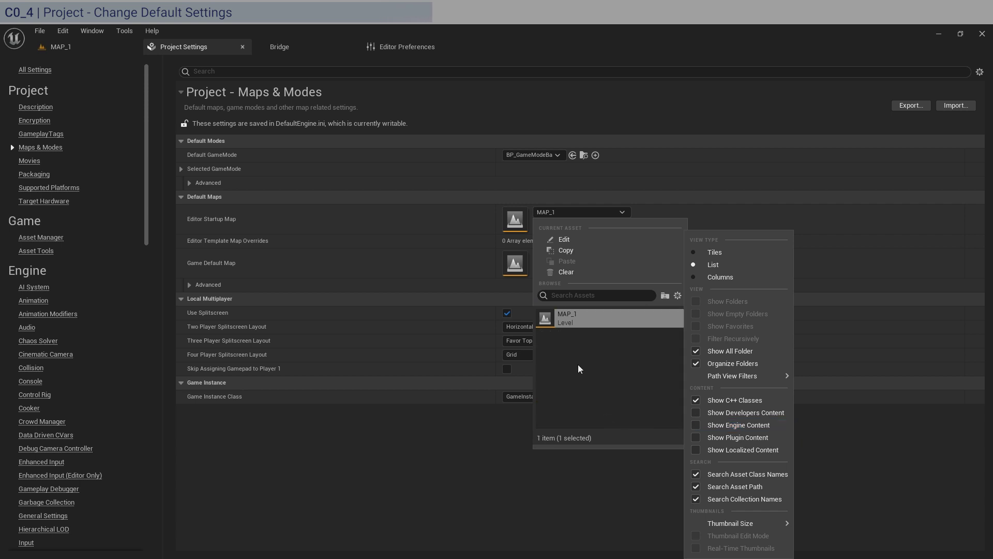
click(467, 458)
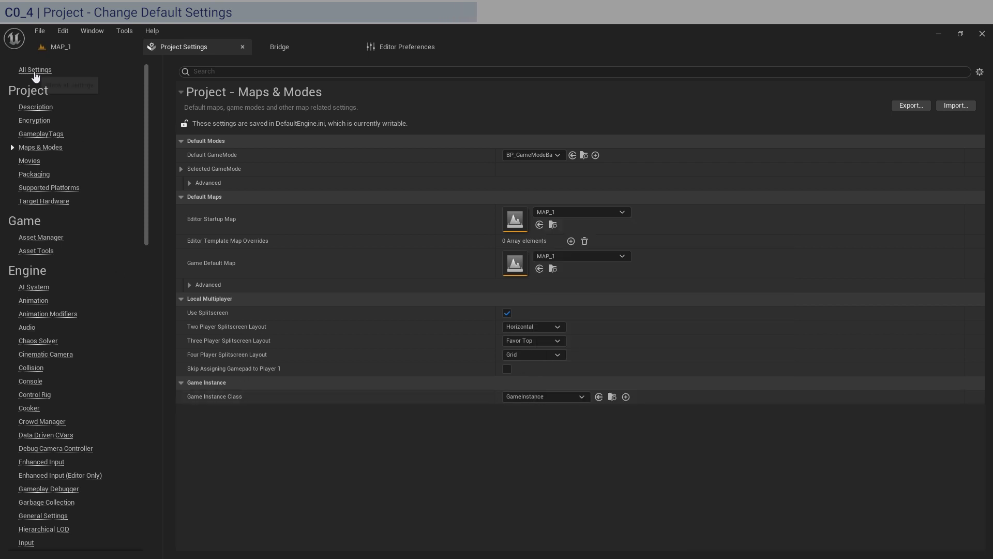
- Search the project settings for 'auto exp' and turn off Auto Exposure
click(34, 70)
click(233, 72)
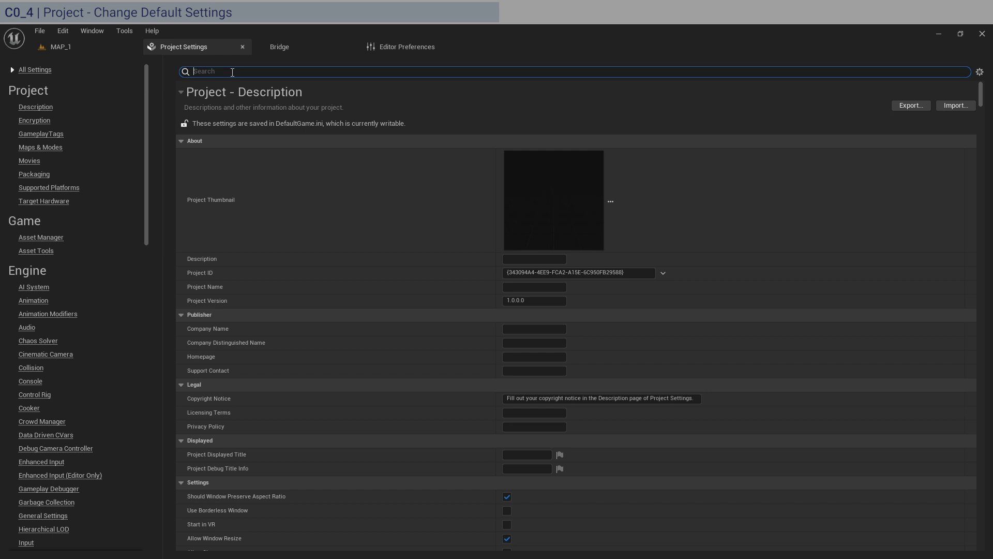
text(auto exp)
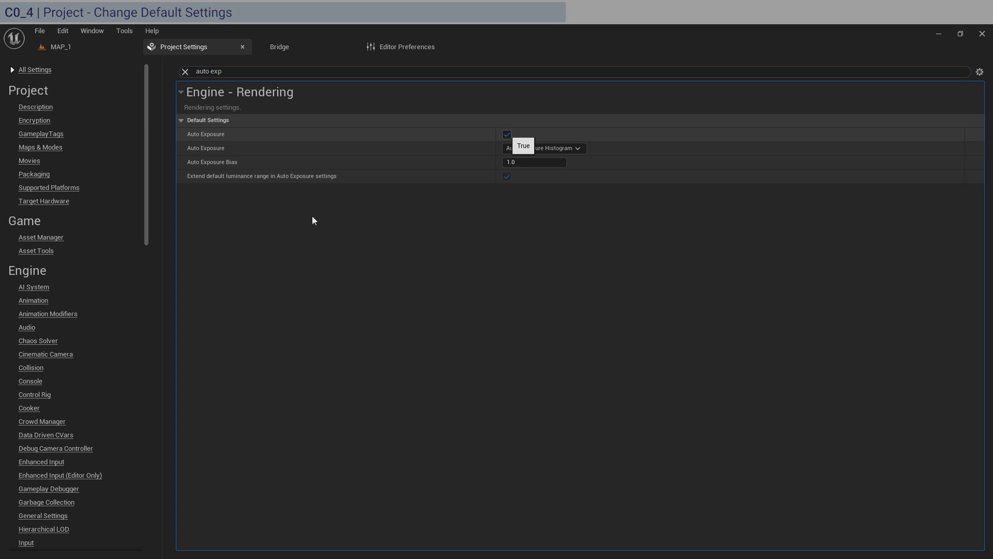
key(space)
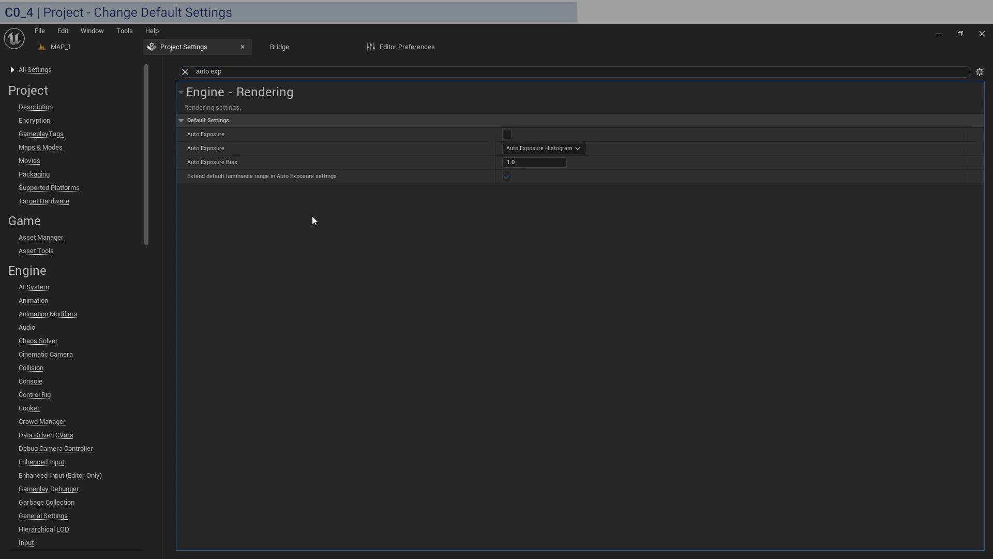
- Search 'texture strea', turn off Texture Streaming, then clear the search
click(185, 71)
text(te)
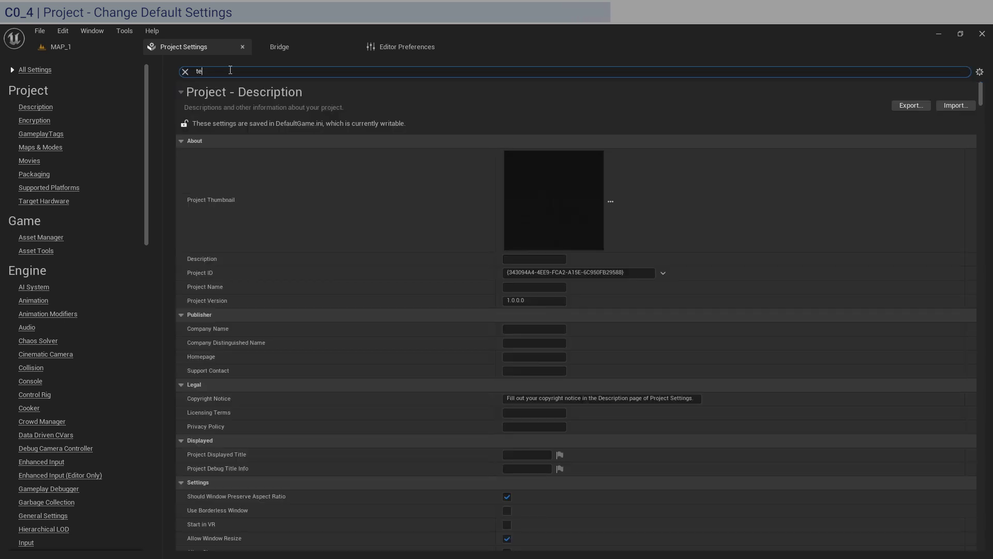
text(xture strea)
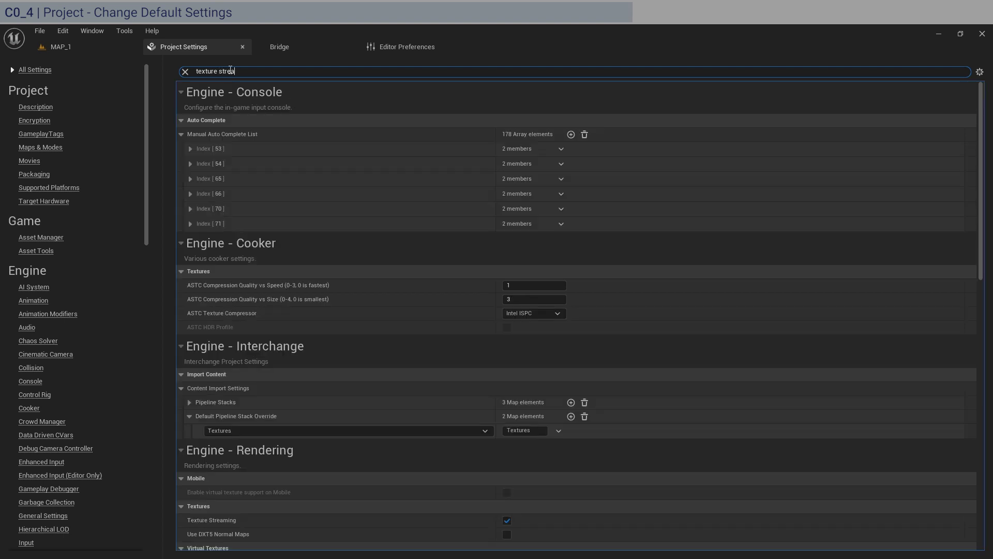
click(507, 286)
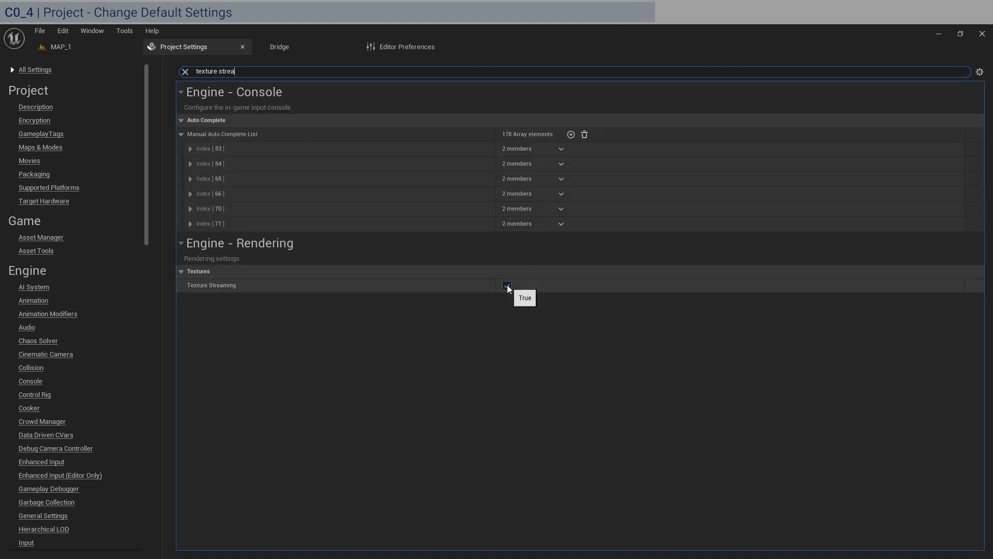
click(507, 286)
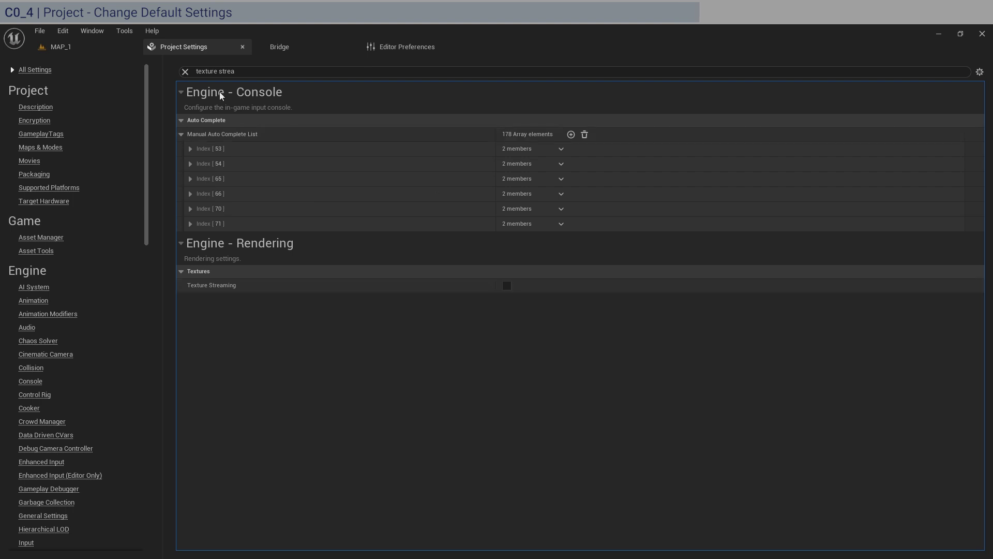
click(185, 72)
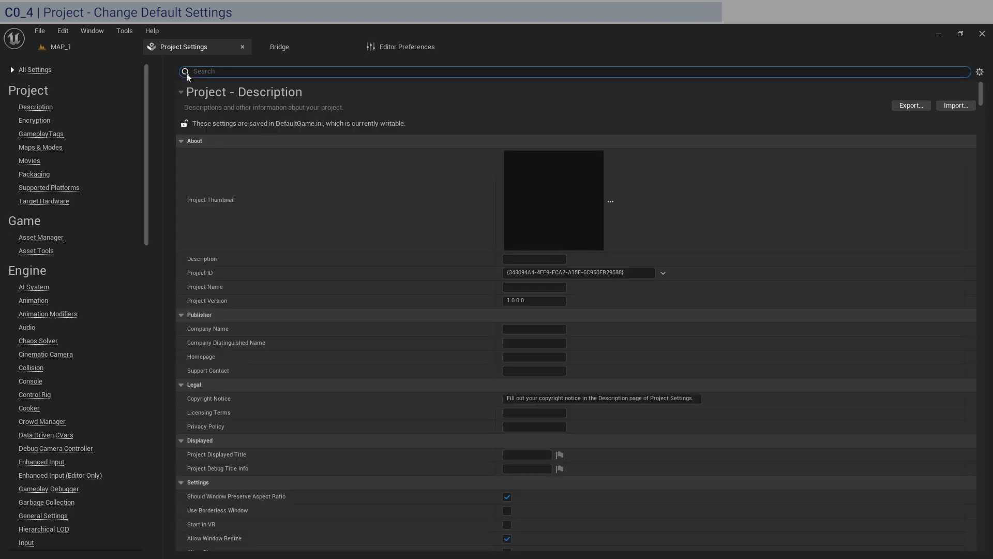
- In Editor Preferences, set Asset Editor Open Location to Main Window
click(410, 46)
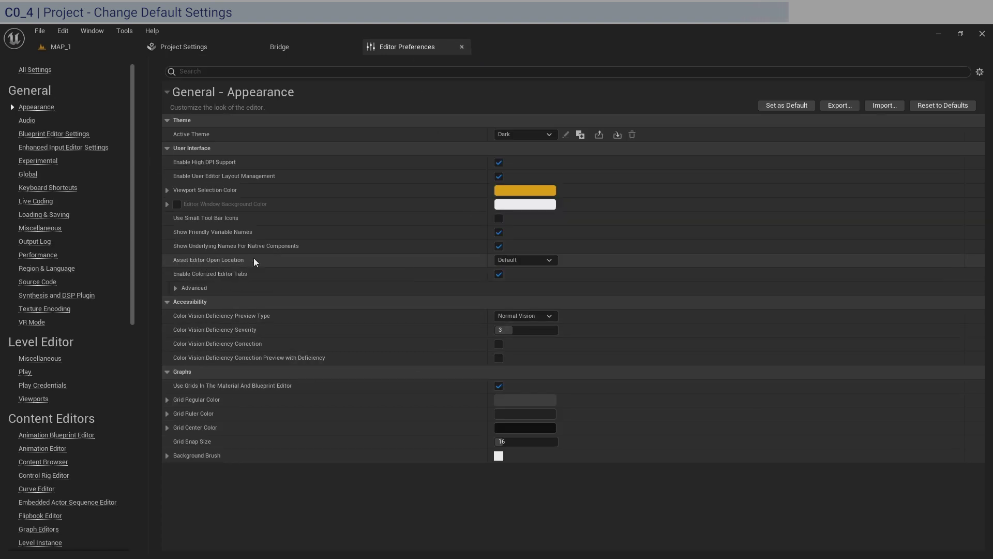
click(534, 259)
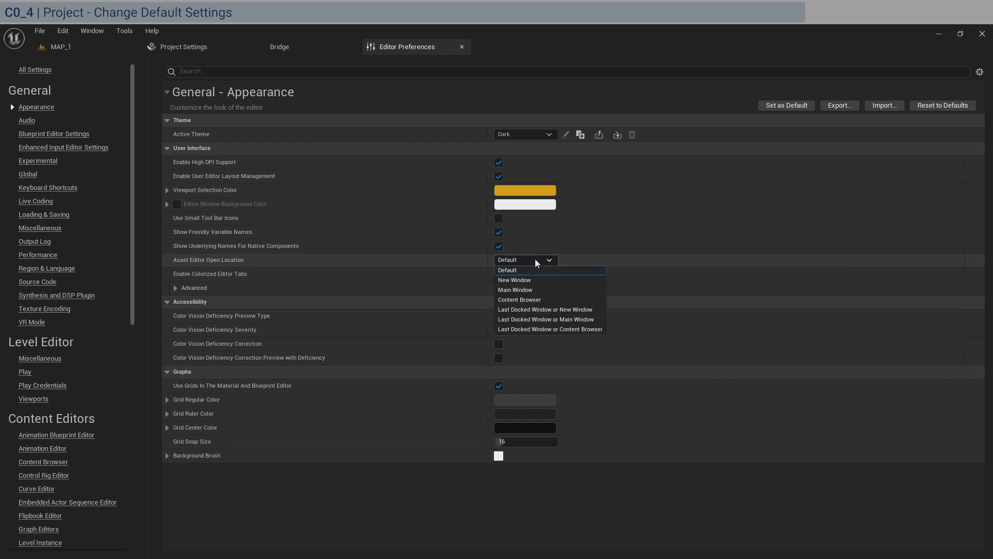
click(546, 291)
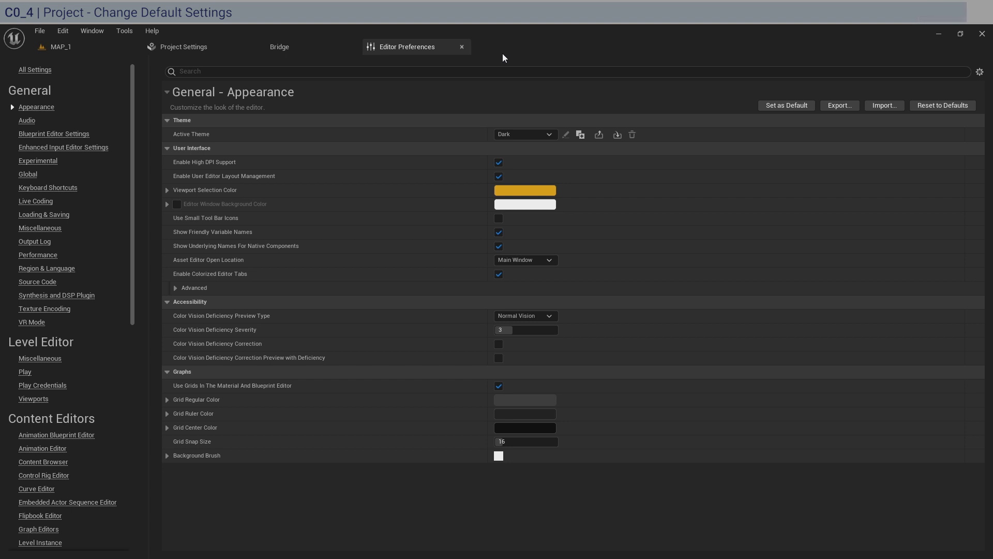
- Place a Cine Camera Actor in the MAP_1 level and reset its location to 0, 0, 0
click(75, 51)
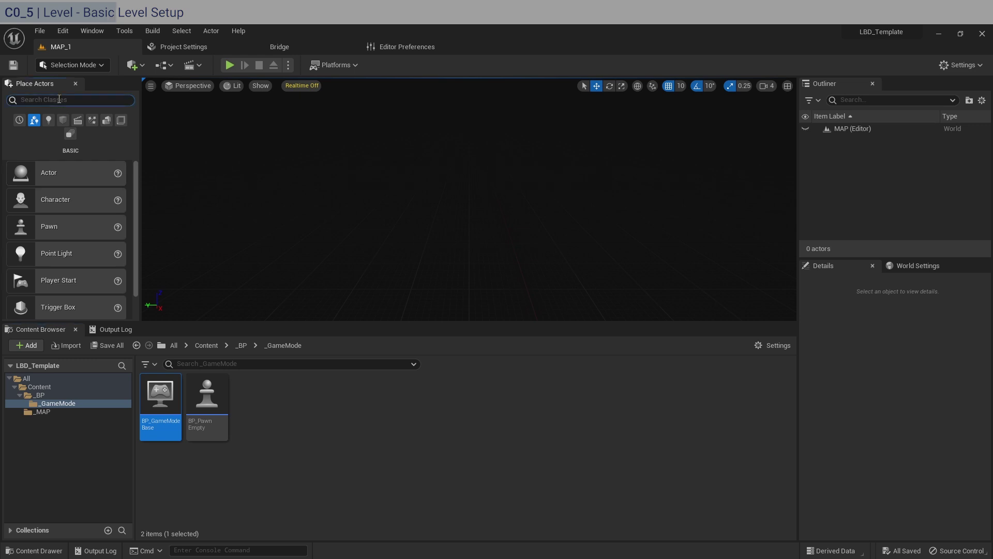
text(cinec)
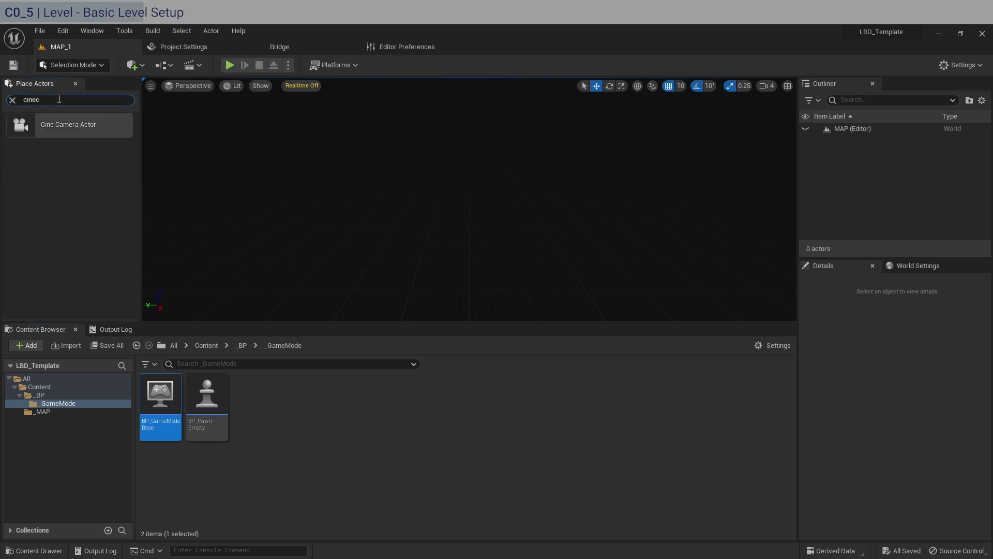
drag(70, 125, 437, 227)
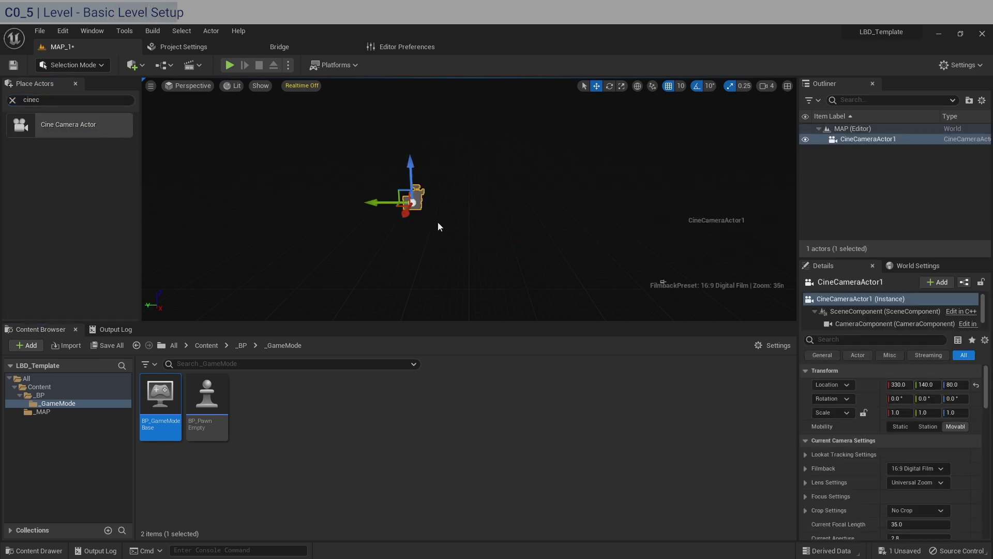
click(975, 385)
- Place a Directional Light in the level and reset its location to 0, 0, 0
click(12, 100)
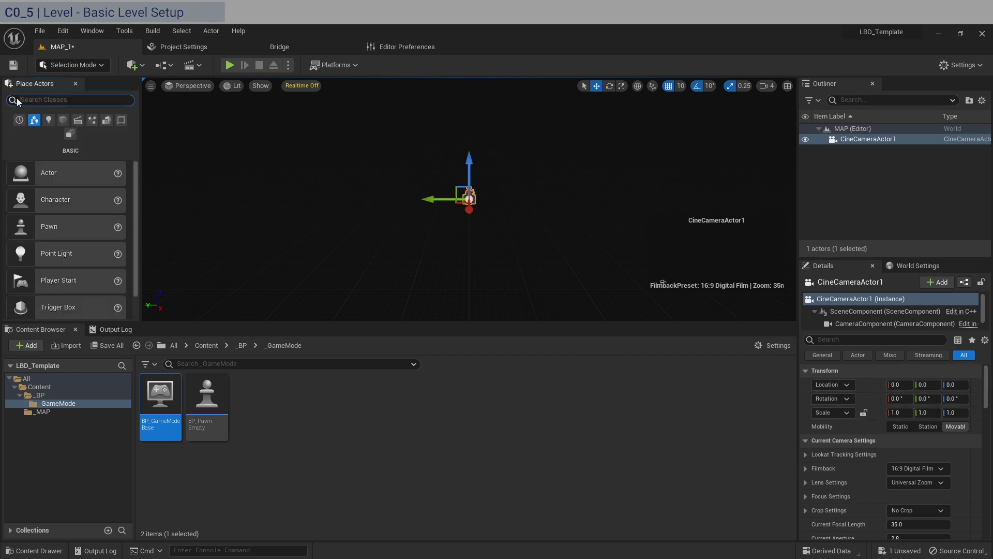
text(dire)
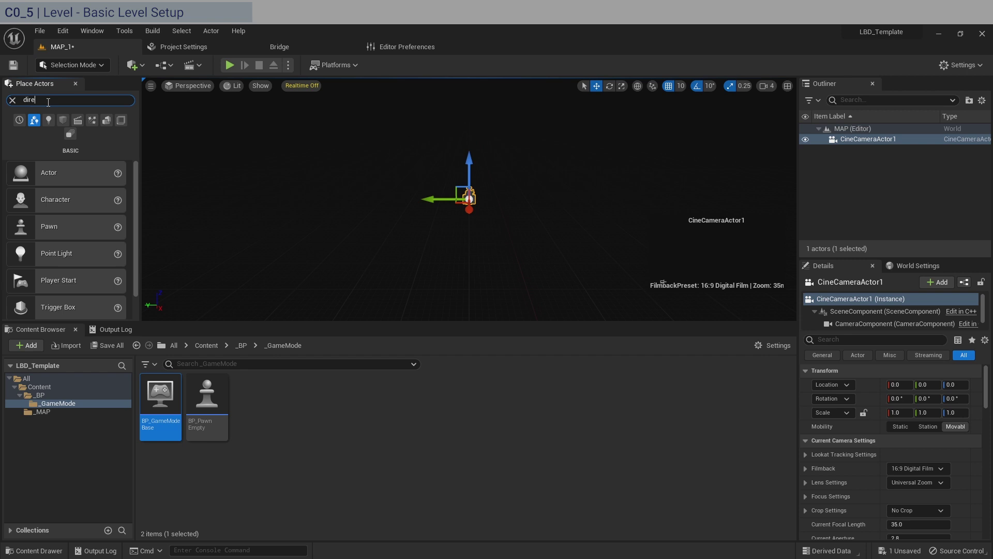
drag(57, 124, 460, 177)
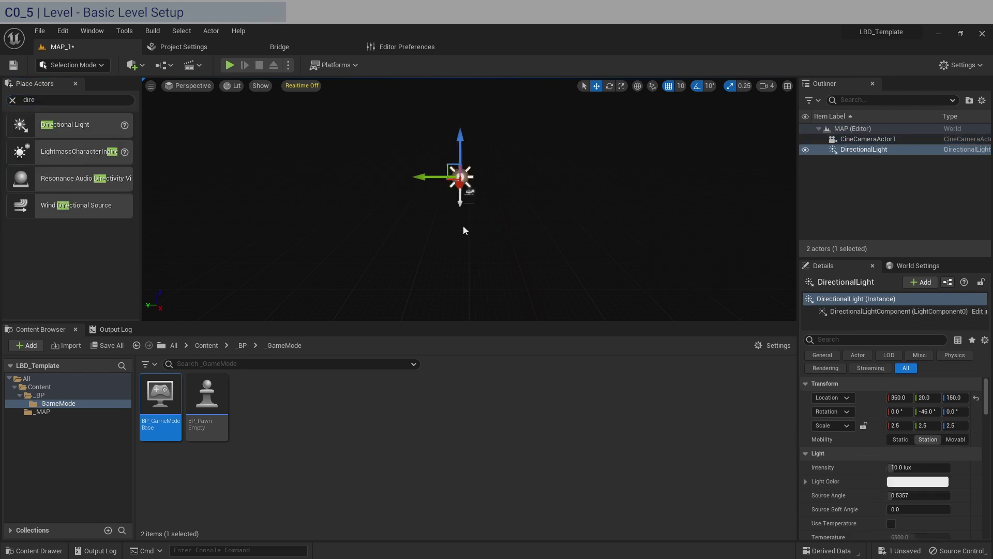
click(13, 100)
click(976, 398)
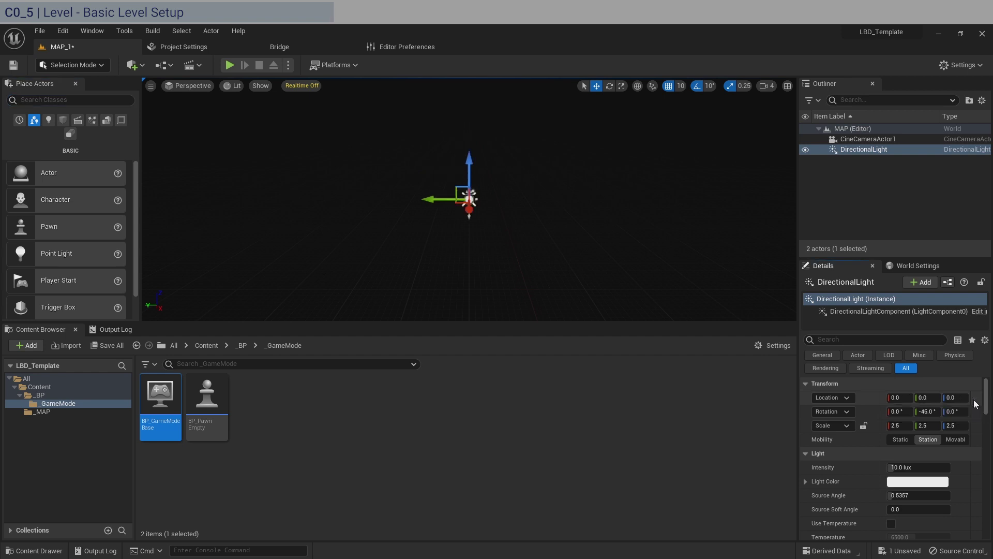
- Set the directional light's mobility to Movable and its intensity to 1.0 lux
click(961, 443)
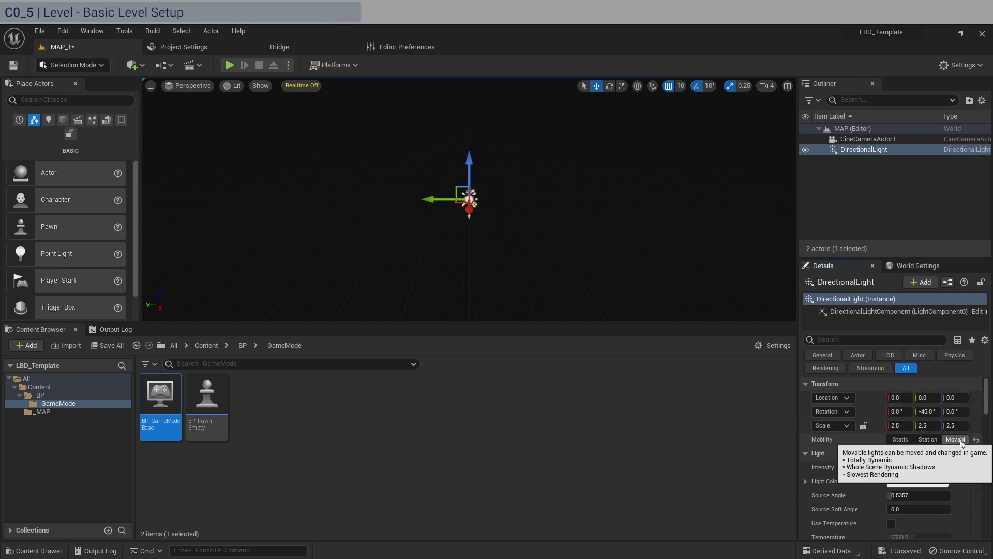
click(911, 468)
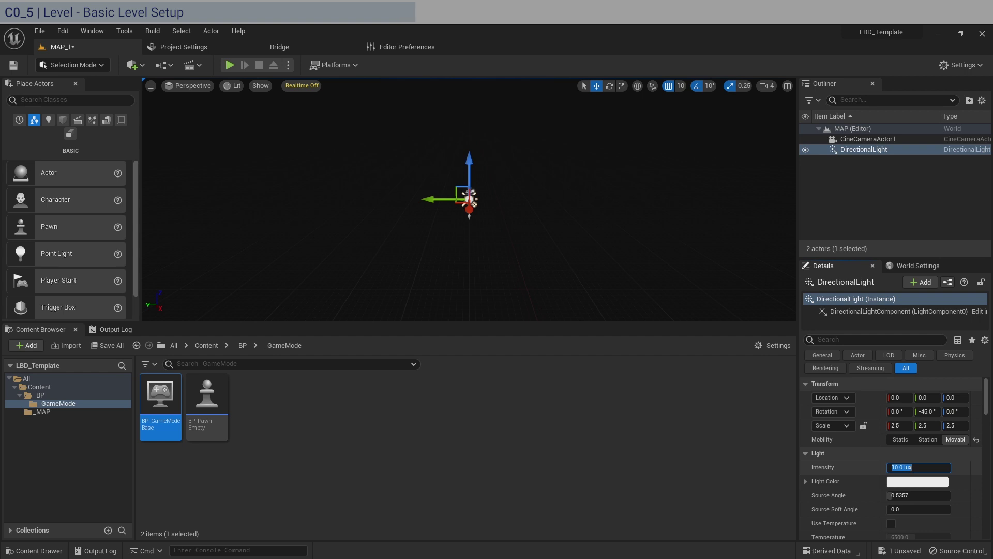
text(1)
key(Return)
click(541, 430)
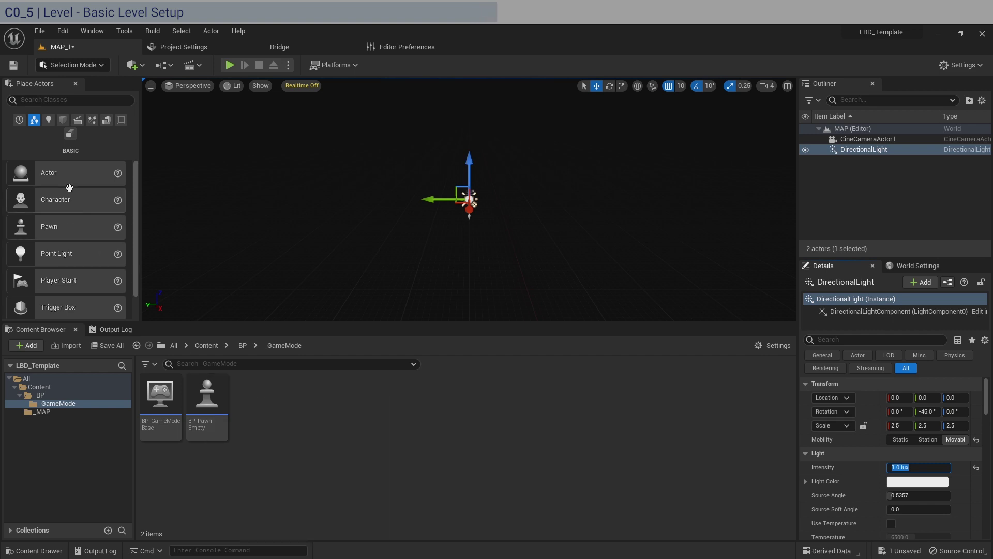
- Place a Cube from Shapes at location 0, 0, 0 and make it Movable
click(63, 119)
drag(49, 279, 450, 230)
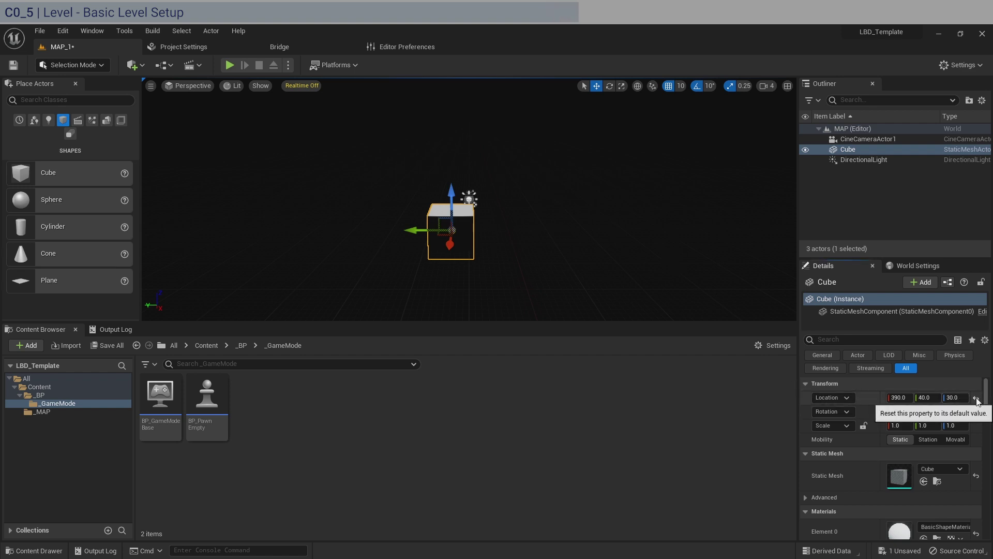
click(976, 398)
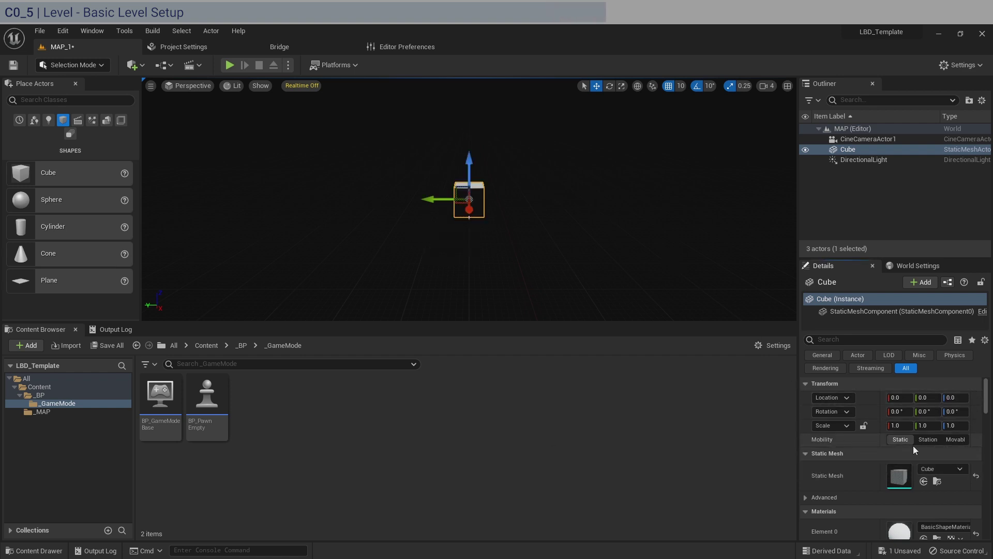
click(955, 439)
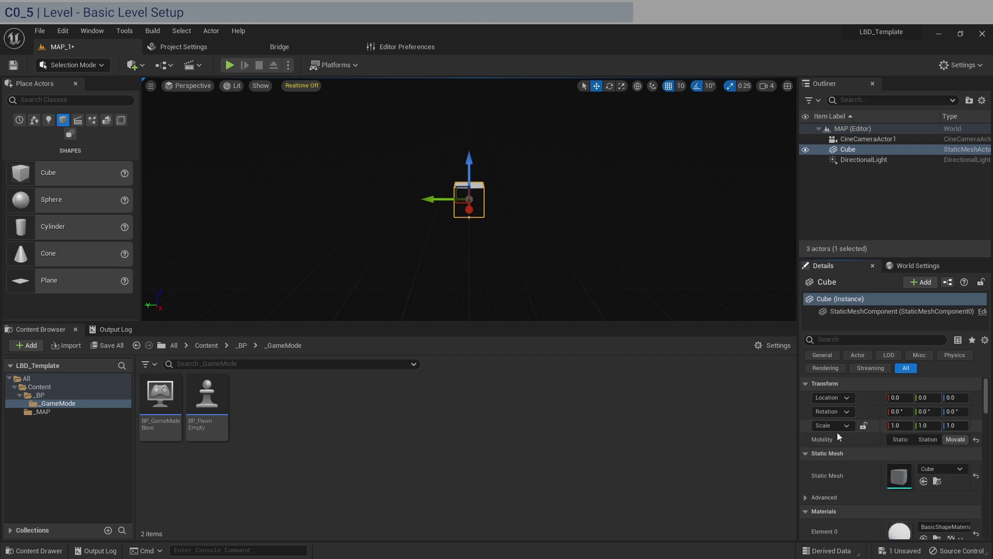
- Scale the cube to 10, 10, 1
click(903, 428)
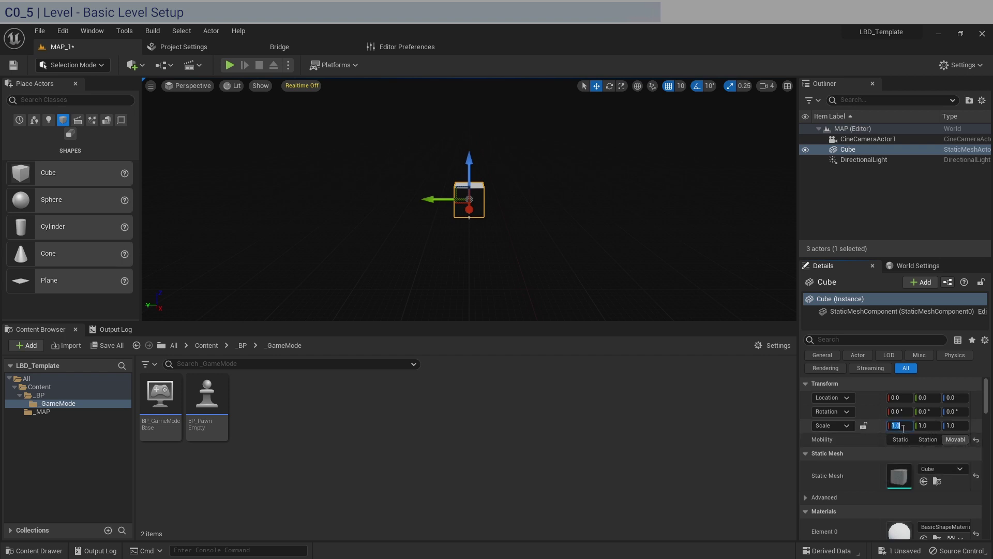
text(10)
key(Return)
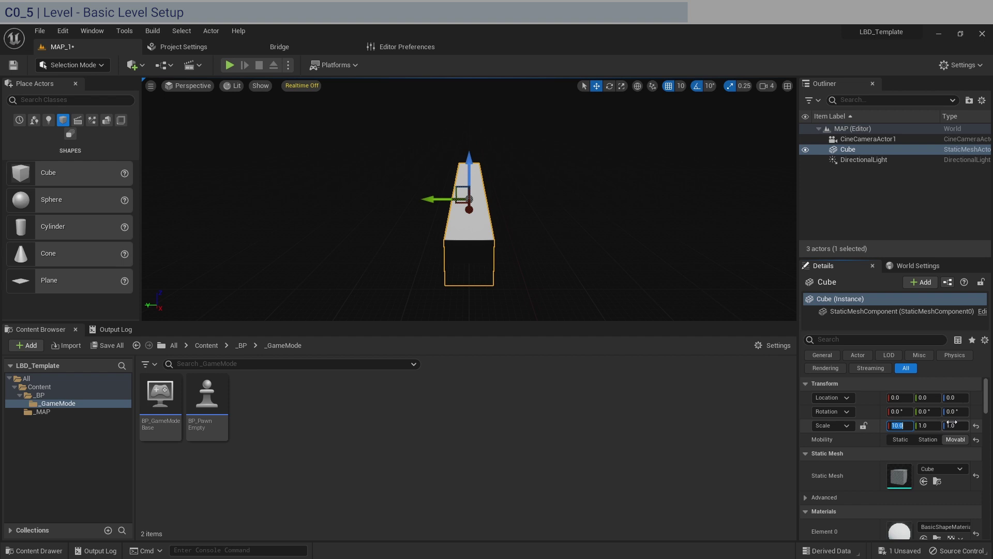
click(929, 427)
text(10)
key(Return)
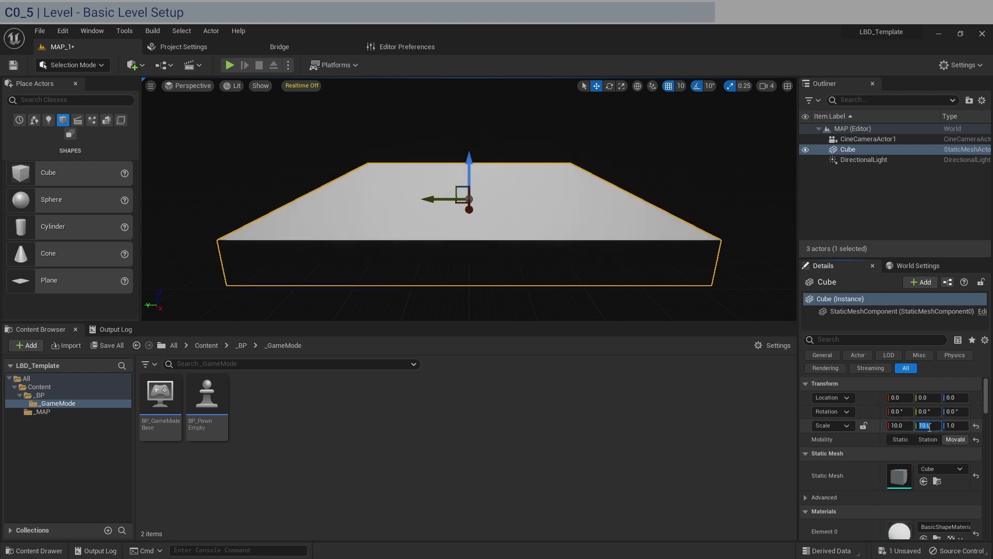
- Move the cube down to Z -50 and save the level
click(952, 397)
text(-)
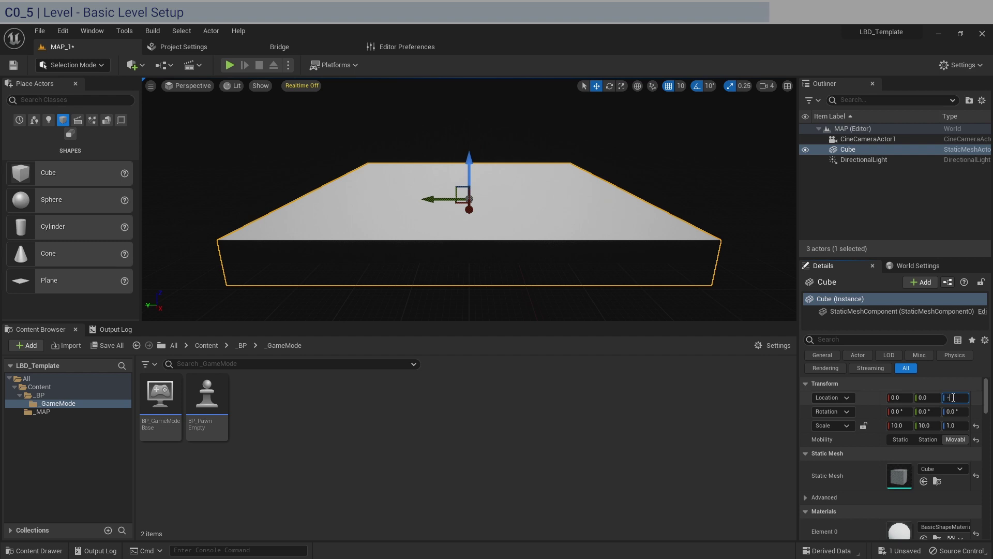
text(50)
key(Return)
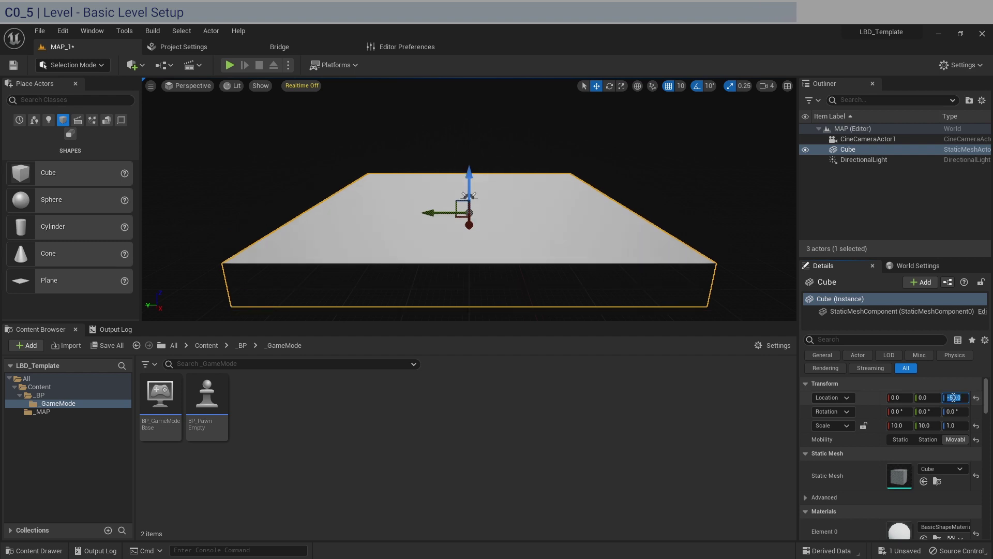
click(13, 66)
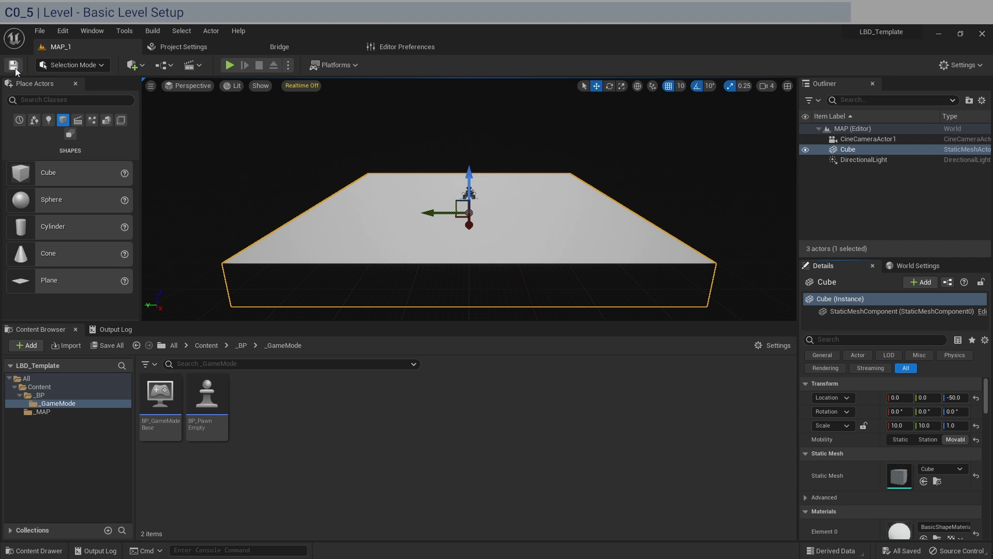